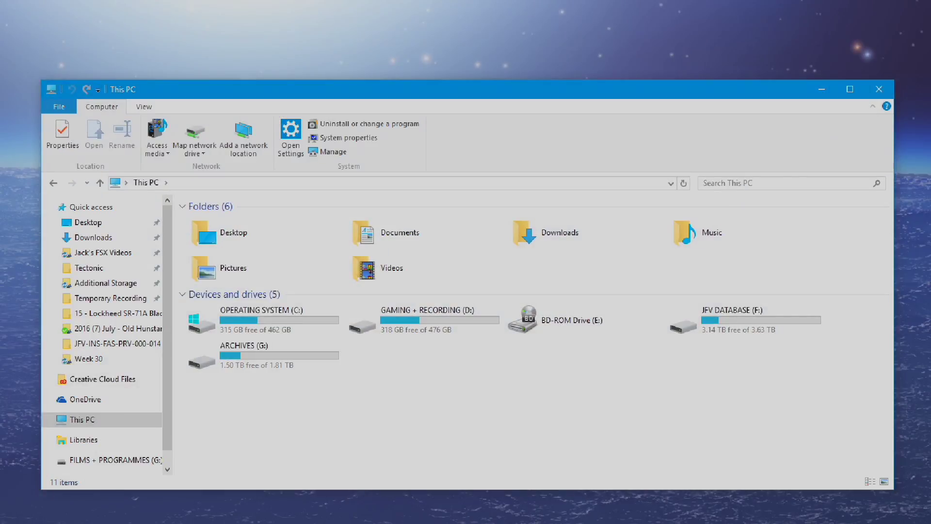
Step: Reposition the This PC window, then browse the C: drive into Program Files (x86)
drag(573, 90, 567, 42)
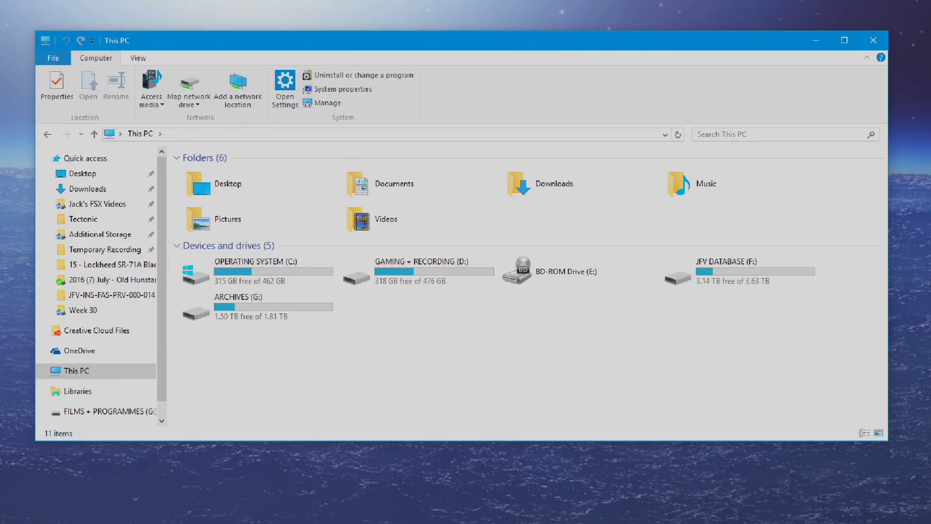
drag(567, 45, 574, 54)
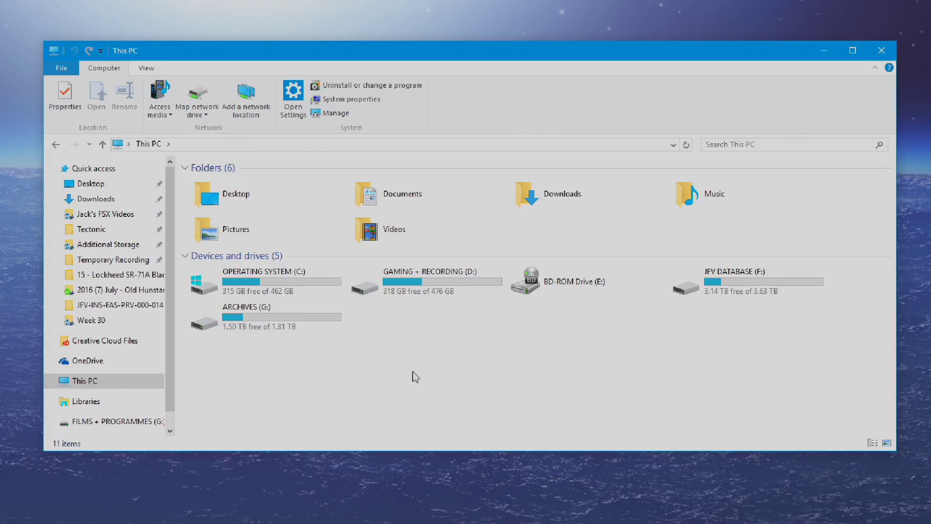
double_click(296, 281)
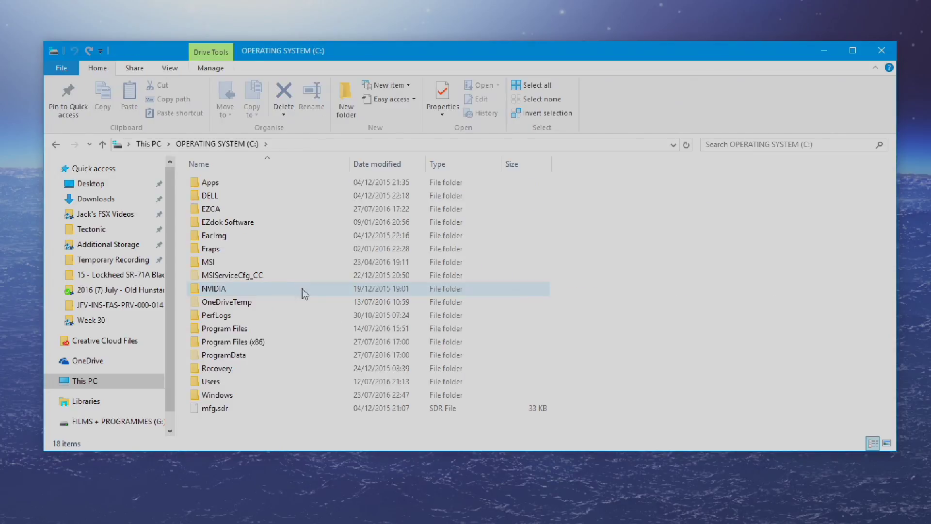
double_click(260, 345)
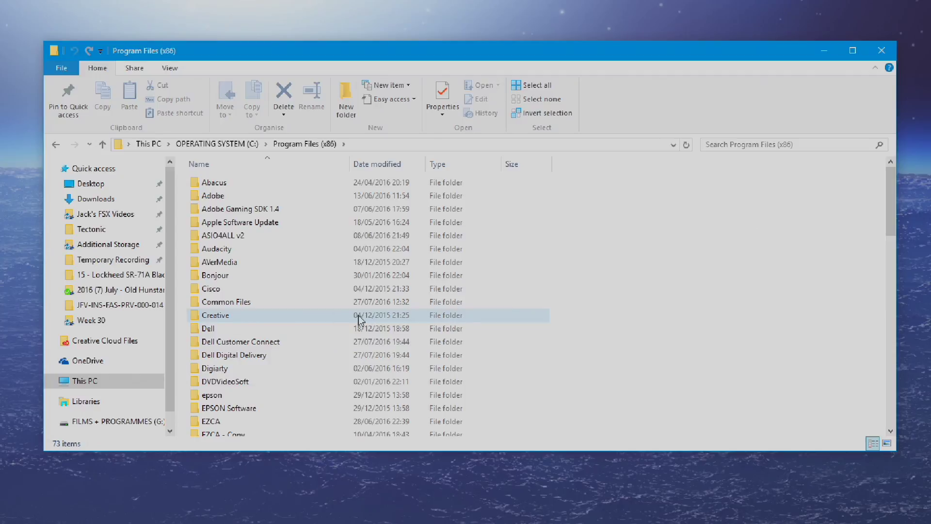
scroll(327, 349, down, 7)
scroll(424, 350, down, 8)
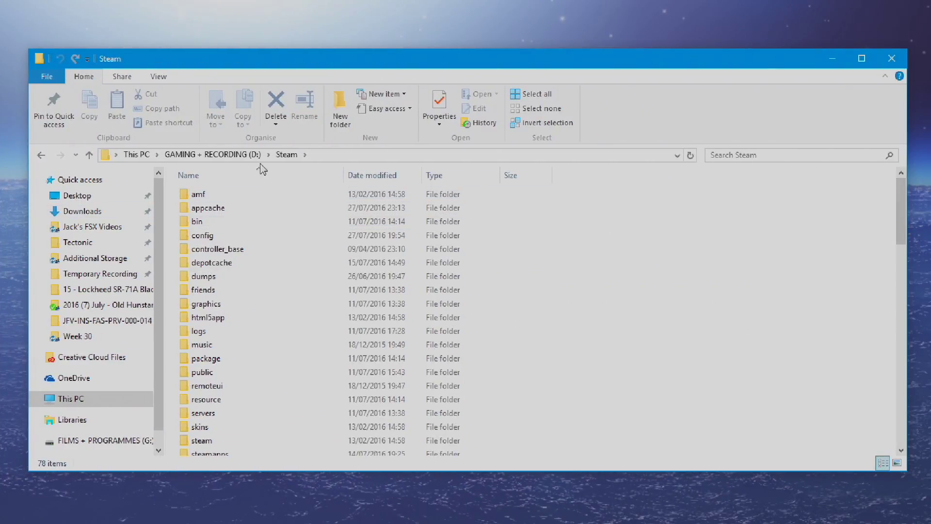
Step: Open steamapps, then common, and enter the FSX folder
drag(900, 225, 899, 262)
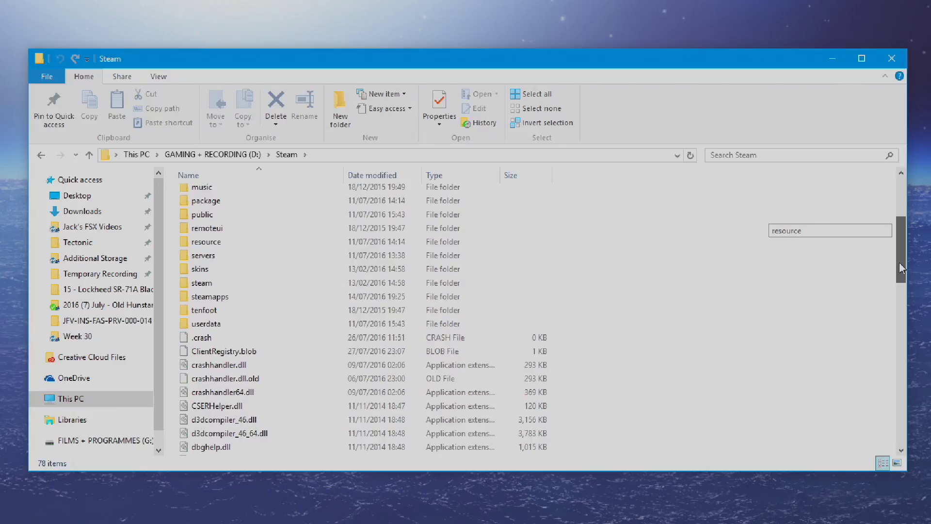
double_click(231, 300)
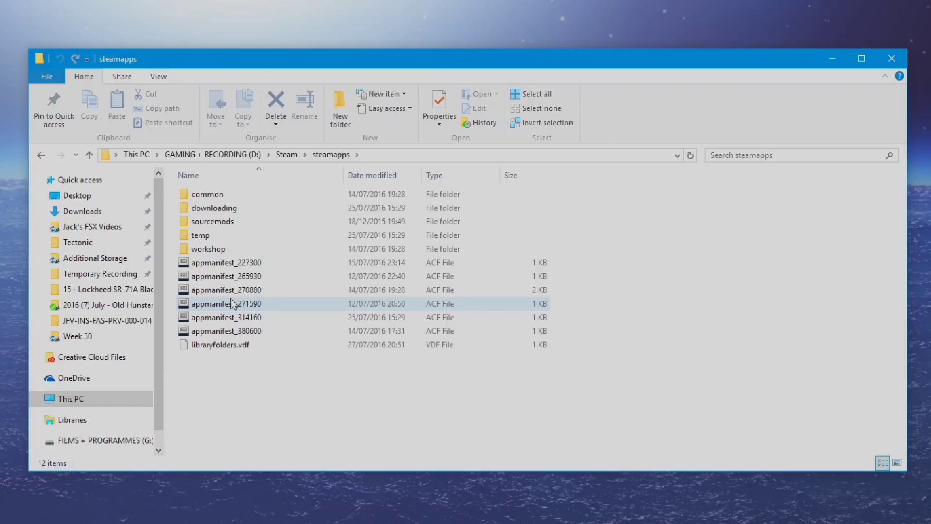
double_click(236, 198)
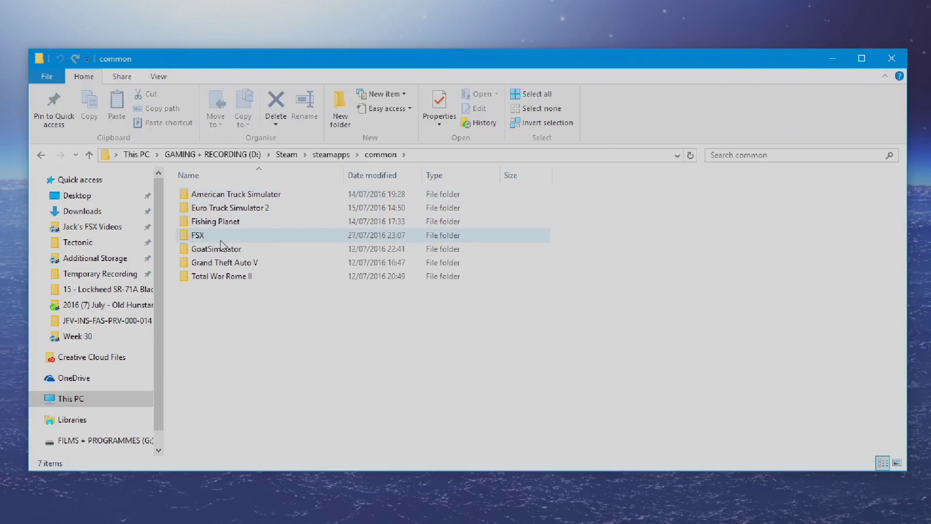
drag(224, 293, 257, 298)
double_click(218, 237)
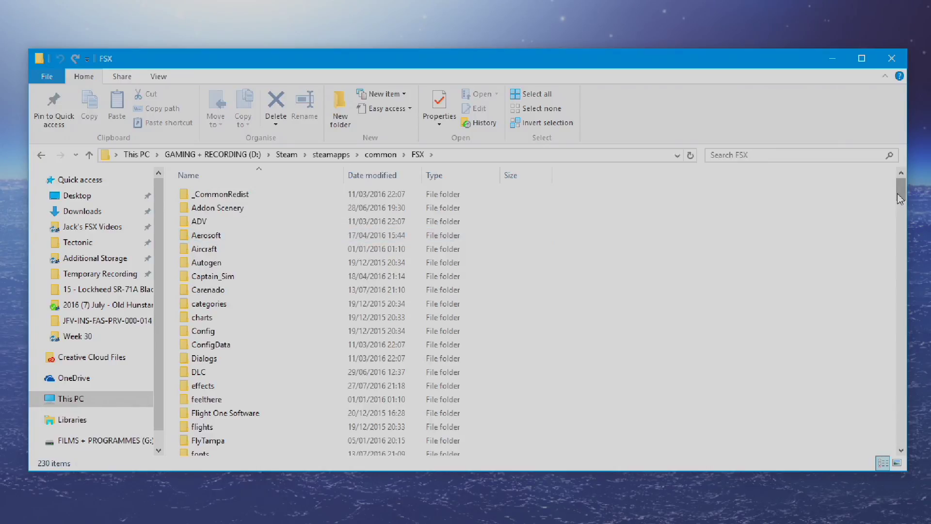
Step: Open FSX's SimObjects folder and then its Airplanes folder
drag(901, 199, 907, 249)
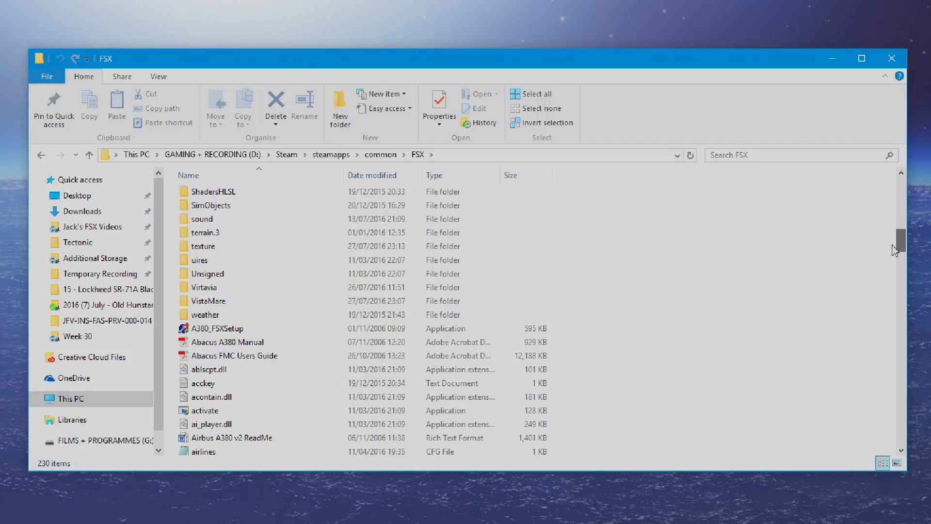
double_click(270, 208)
mouse_move(322, 320)
mouse_down()
mouse_move(324, 176)
mouse_move(328, 332)
mouse_up()
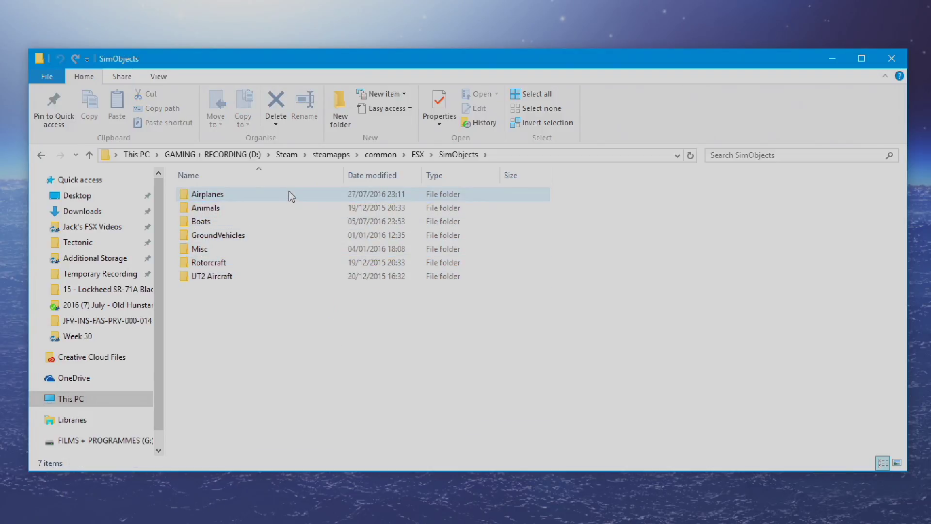
double_click(212, 198)
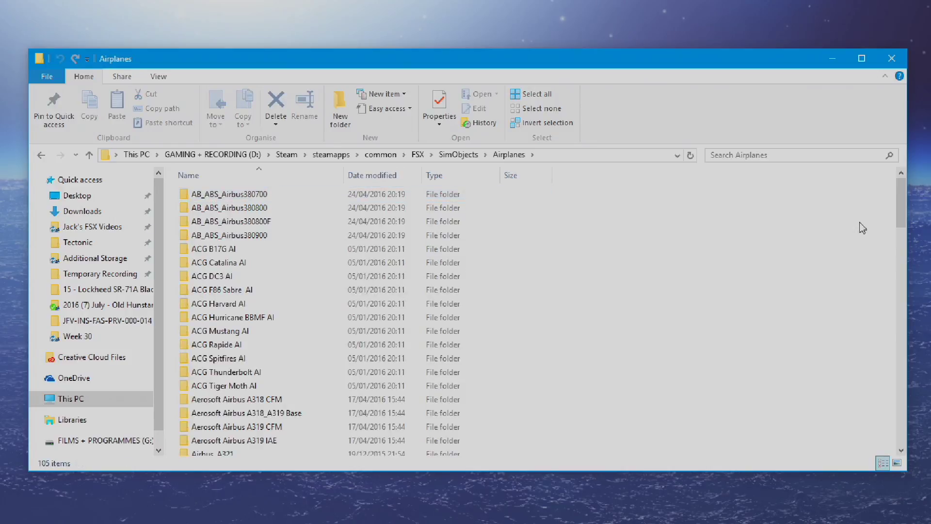
mouse_move(903, 203)
mouse_down()
mouse_move(890, 435)
mouse_move(898, 453)
mouse_move(896, 199)
mouse_up()
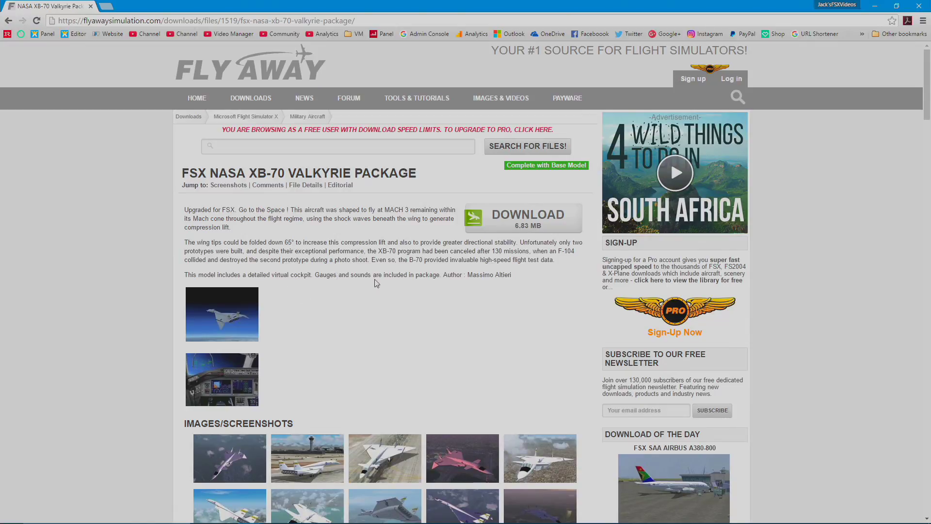
Step: Go to the XB-70 Valkyrie Package download options and start its free download
scroll(415, 293, down, 4)
scroll(363, 268, up, 4)
click(522, 222)
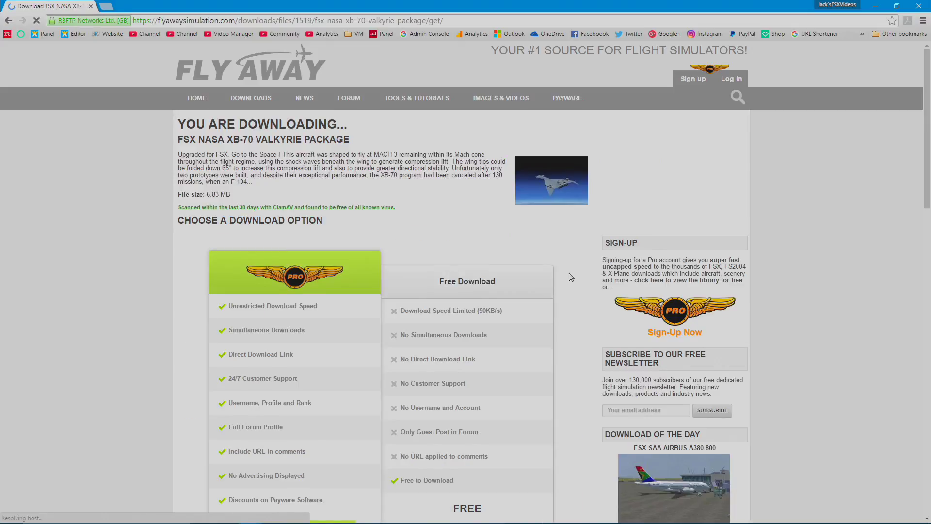
scroll(571, 276, down, 3)
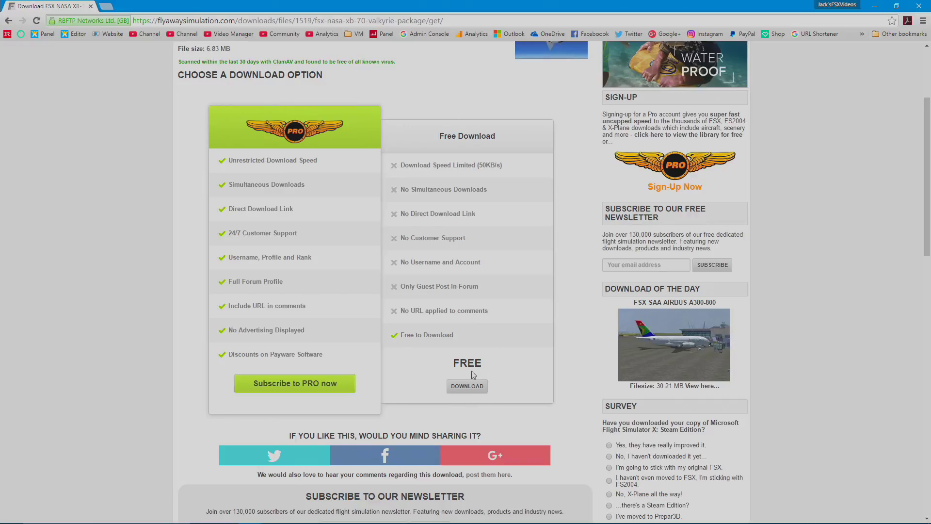
click(469, 387)
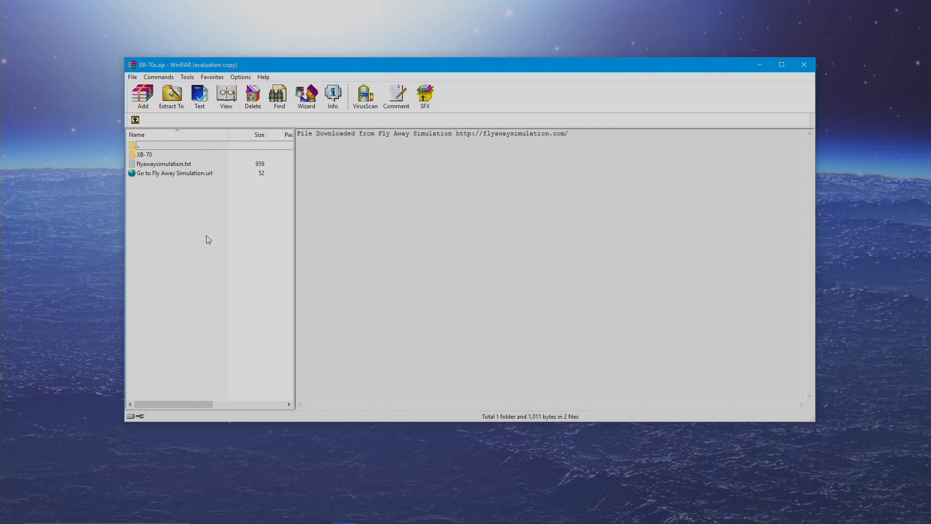
Step: Drag the XB-70 folder, flyawaysimulation.txt and web shortcut from XB-70x.zip onto the desktop, then close WinRAR
drag(165, 262, 197, 210)
drag(160, 196, 179, 153)
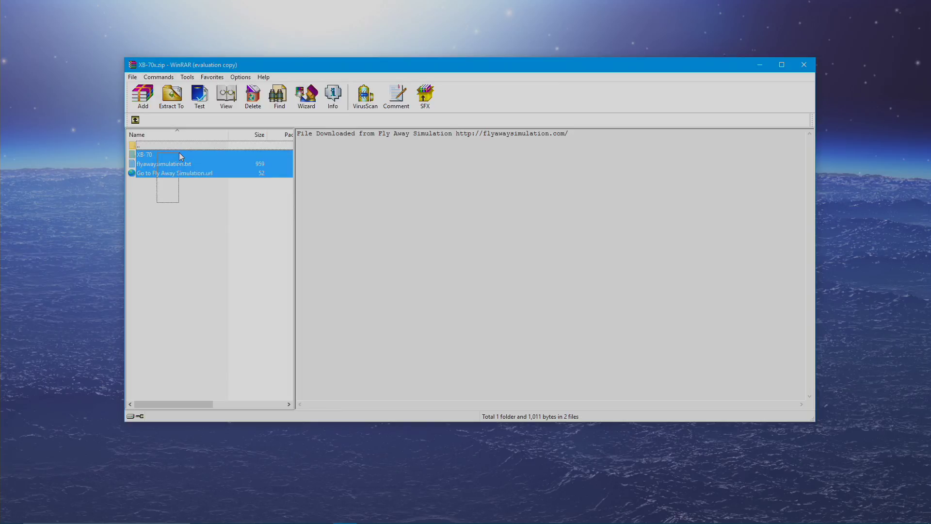
click(150, 193)
drag(153, 185, 182, 156)
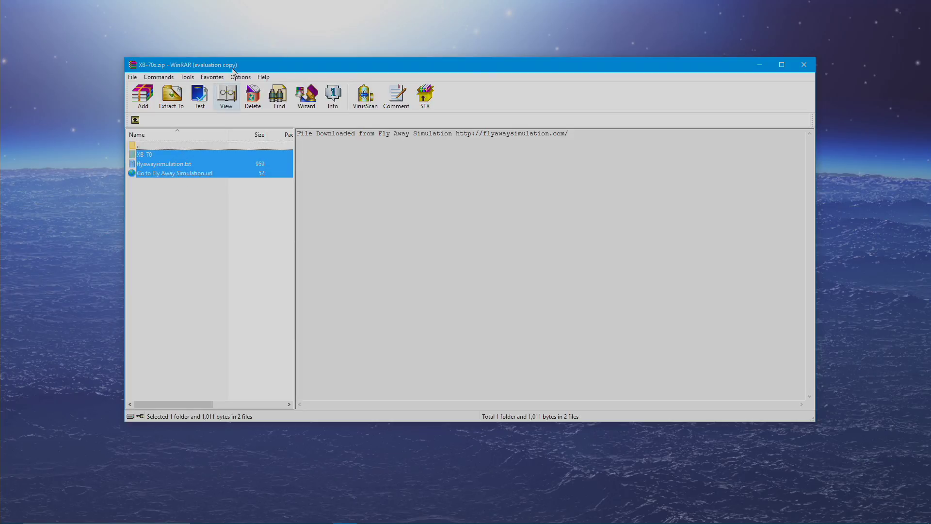
drag(238, 66, 417, 51)
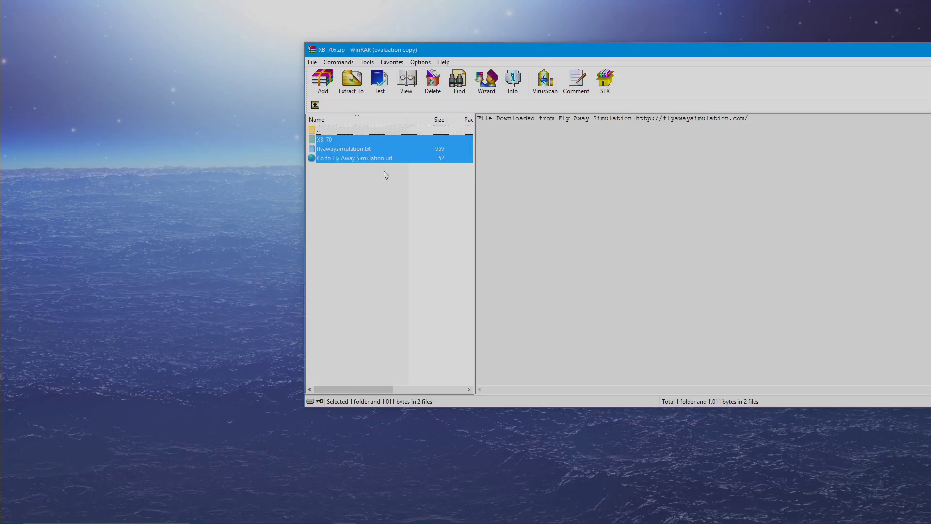
drag(363, 151, 286, 169)
drag(48, 67, 48, 68)
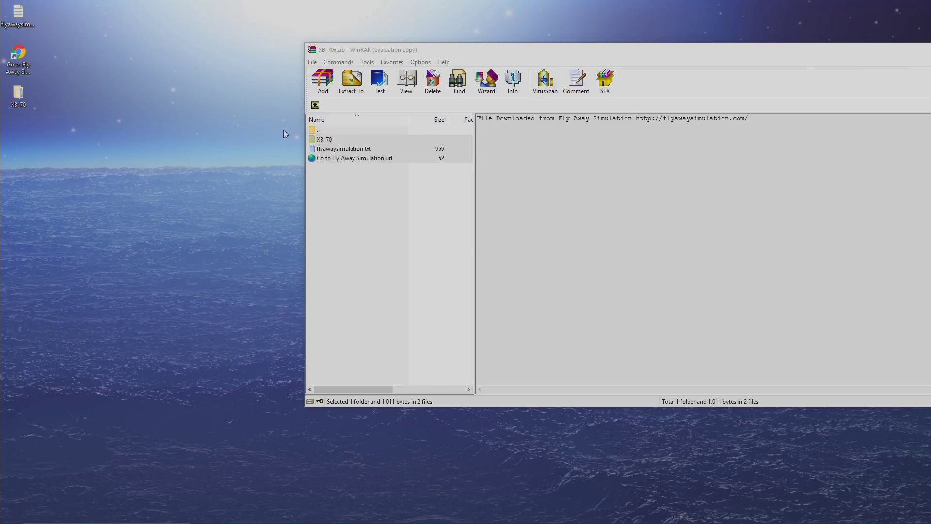
key(alt+F4)
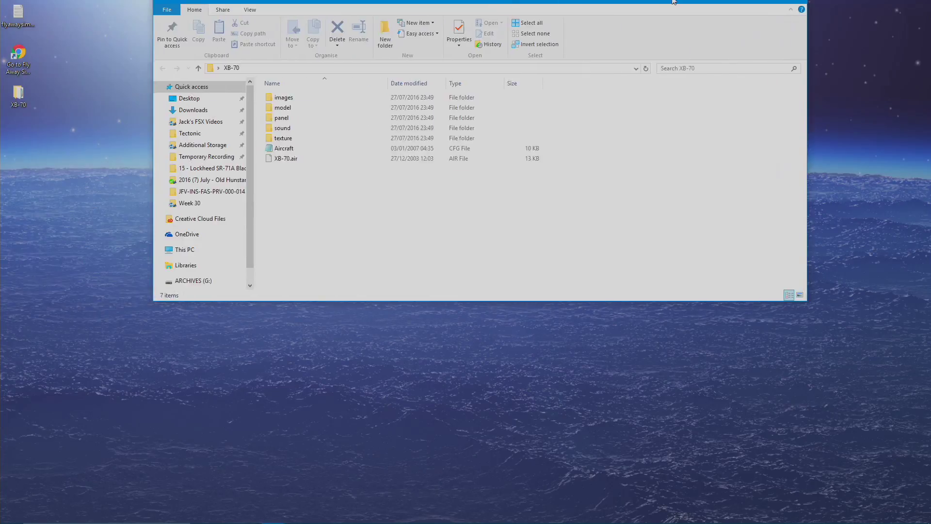
Step: Show the XB-70 folder's contents as large icons, then select the XB-70 folder on the desktop
drag(631, 3, 663, 102)
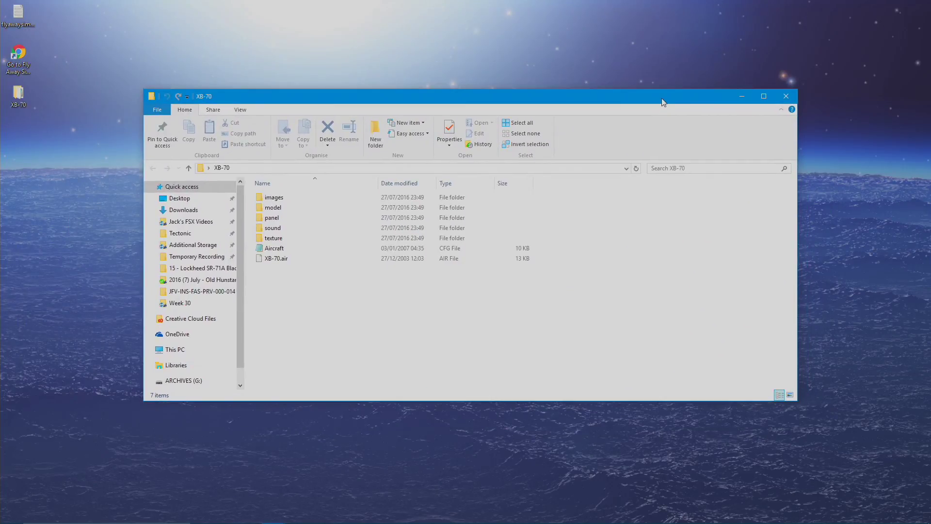
click(791, 395)
drag(566, 279, 571, 305)
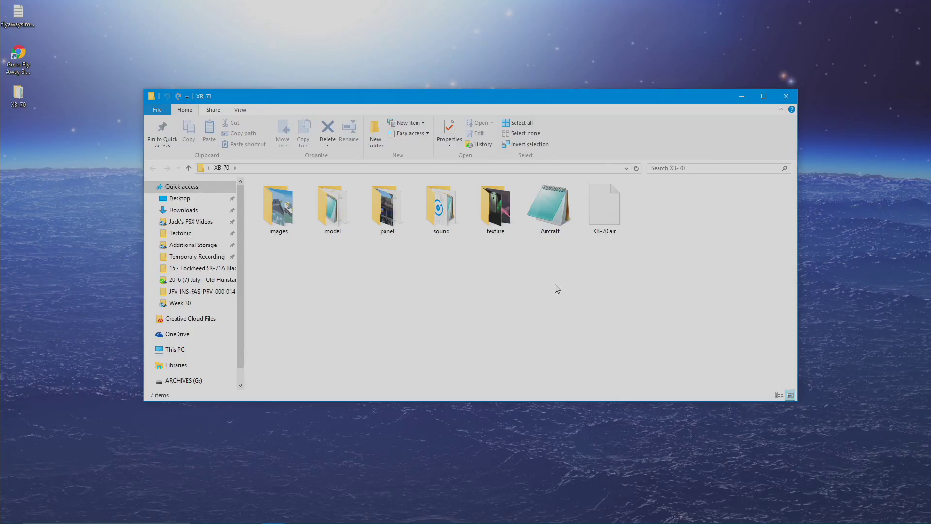
drag(275, 271, 698, 217)
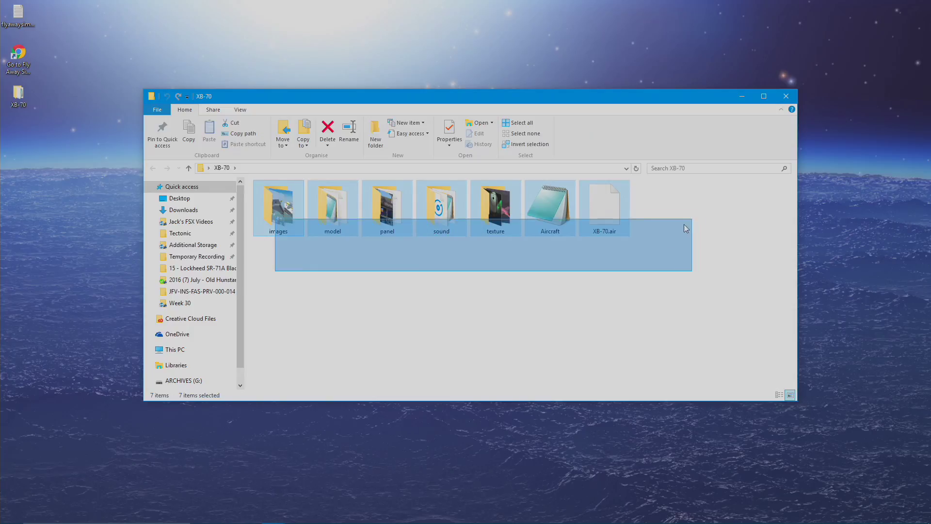
drag(667, 237, 527, 291)
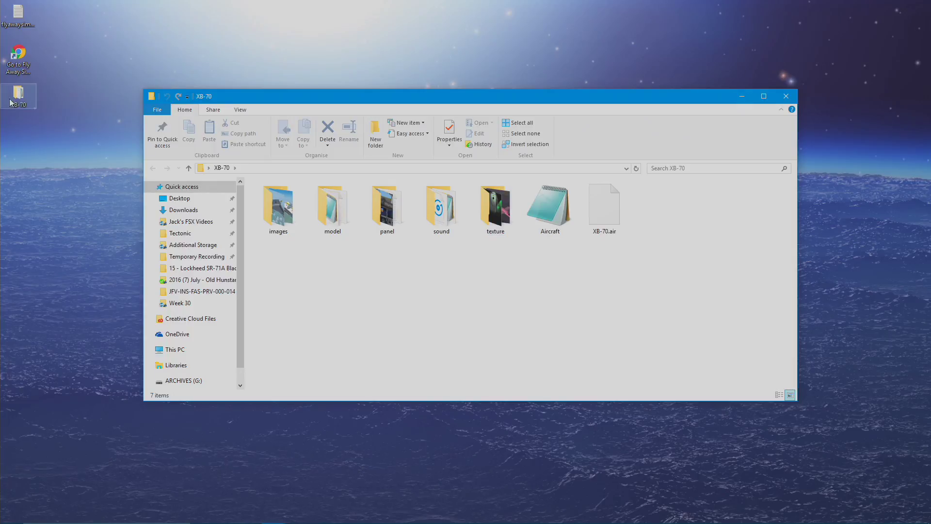
mouse_move(8, 103)
mouse_down()
mouse_move(39, 127)
mouse_move(70, 122)
mouse_move(19, 96)
mouse_up()
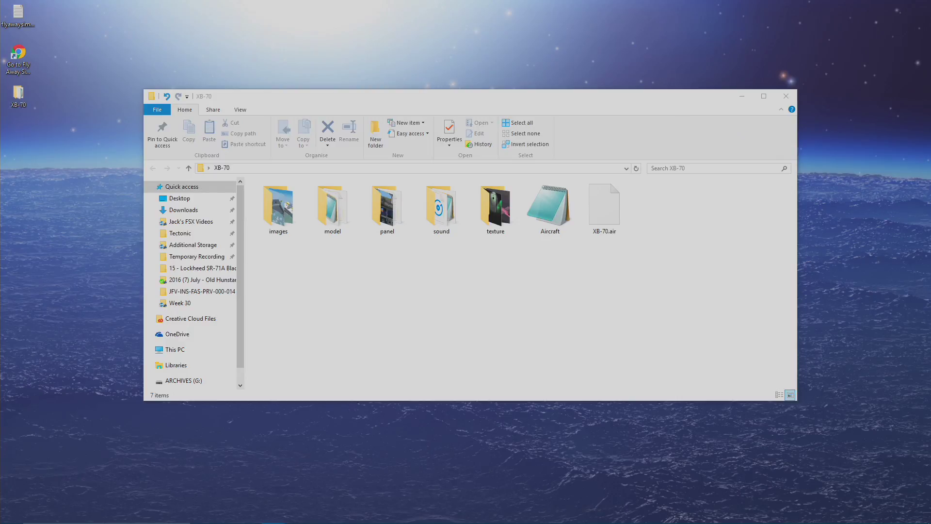
Step: Move the desktop XB-70 folder into FSX's SimObjects\Airplanes folder and open it
key(alt+Tab)
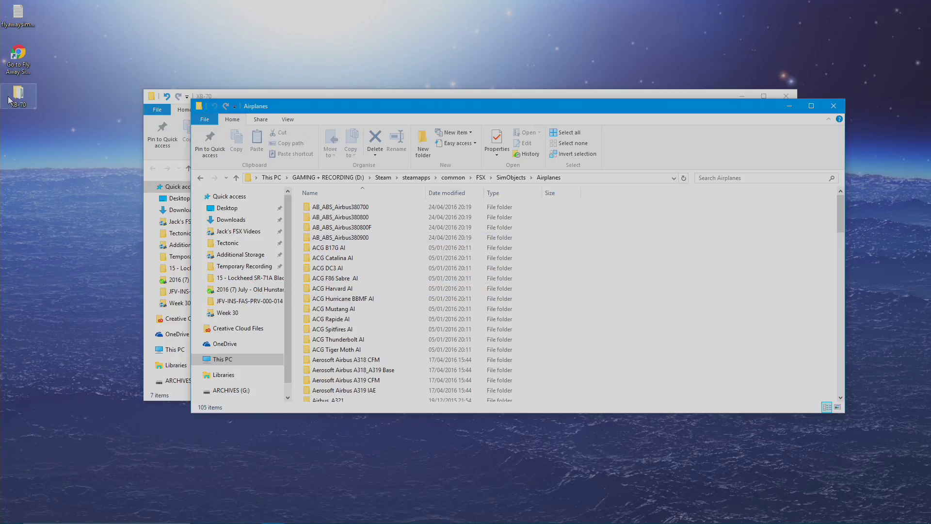
drag(22, 96, 623, 258)
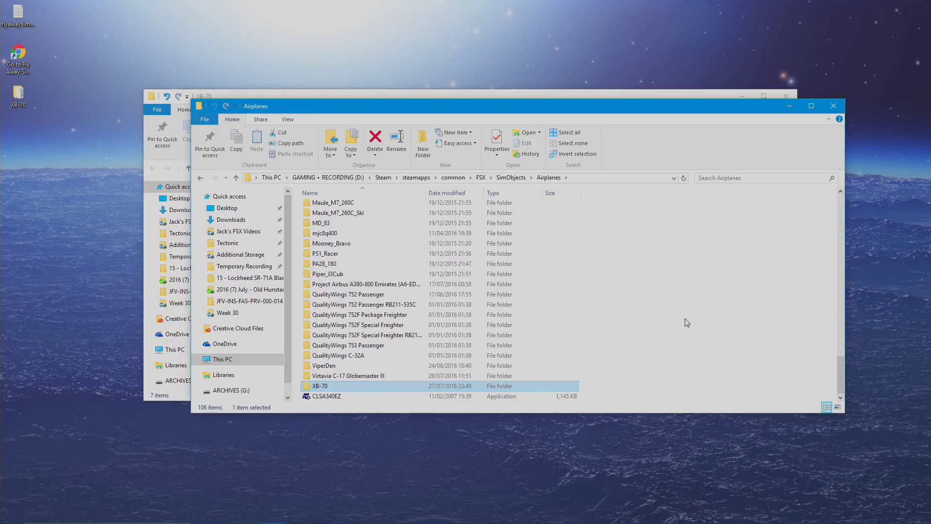
double_click(382, 389)
drag(403, 316, 426, 203)
click(426, 311)
Step: Return to Airplanes, reopen XB-70 and check its sound folder
click(535, 182)
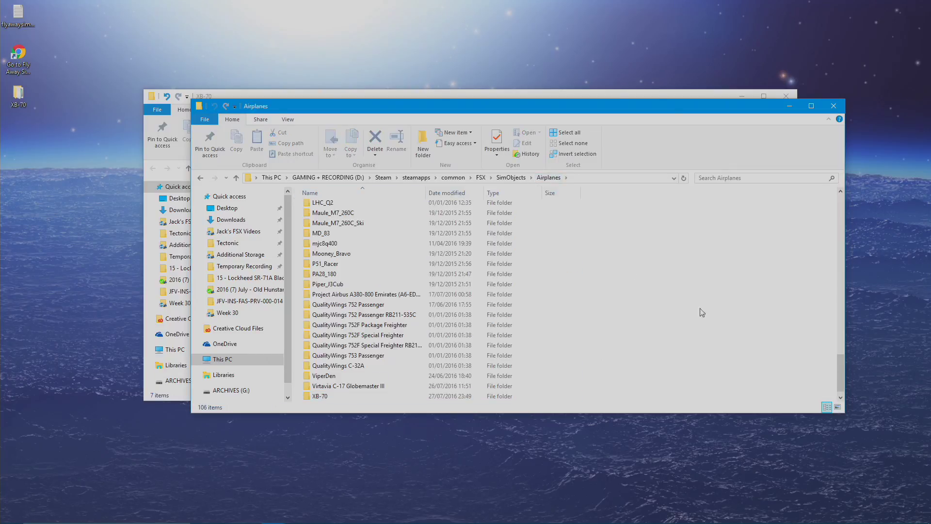
scroll(592, 353, down, 1)
double_click(446, 387)
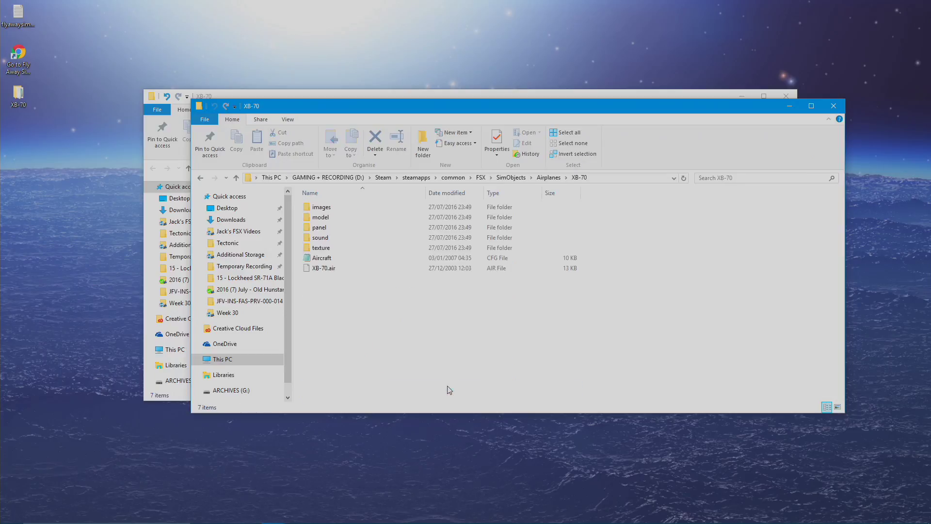
click(363, 237)
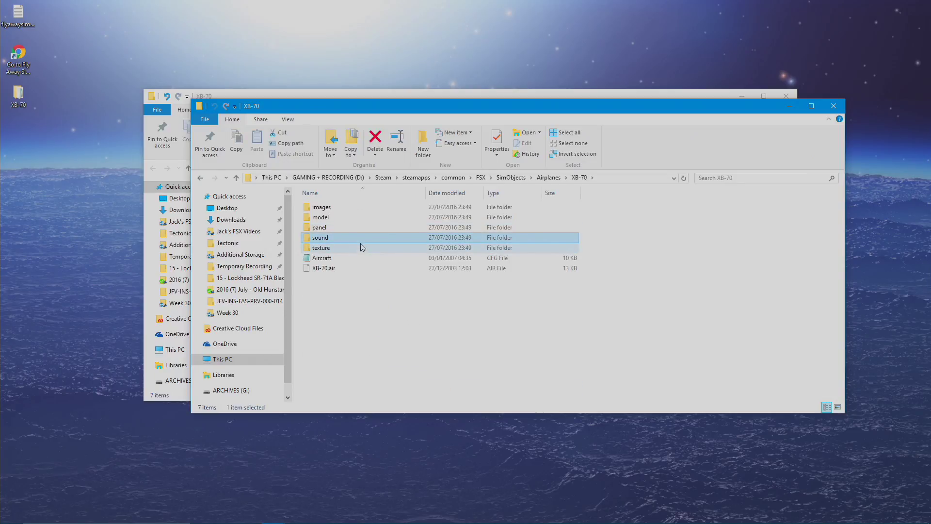
click(495, 325)
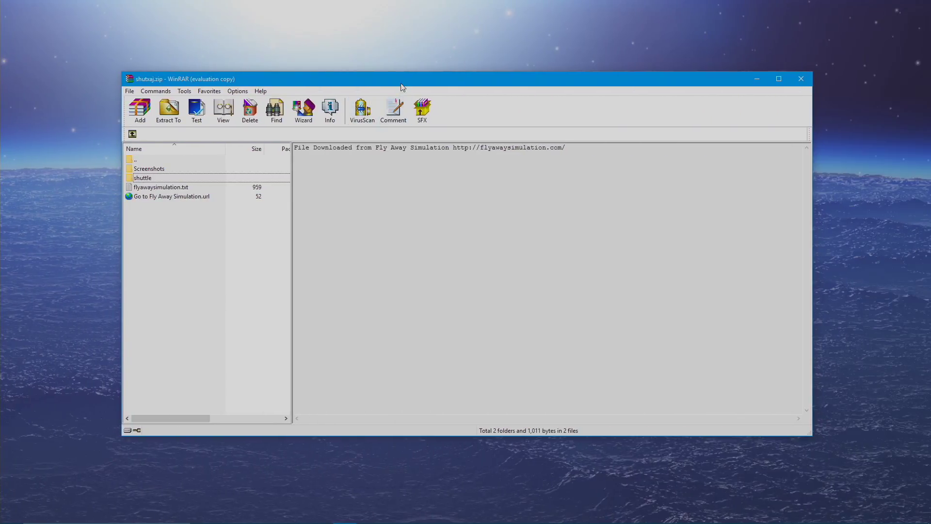
Step: Extract all four shutxp.zip items onto the desktop and close WinRAR
drag(403, 87, 458, 71)
drag(237, 222, 229, 155)
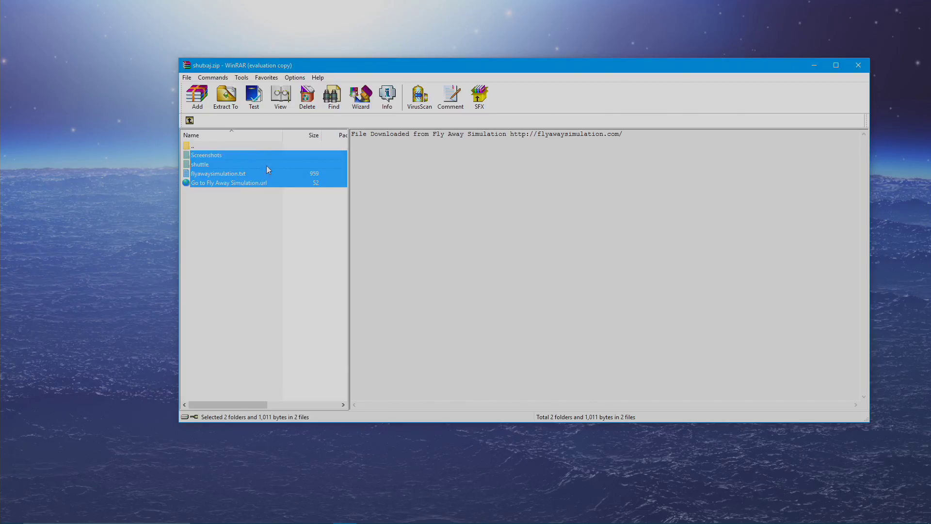
drag(71, 126, 73, 127)
drag(733, 63, 762, 50)
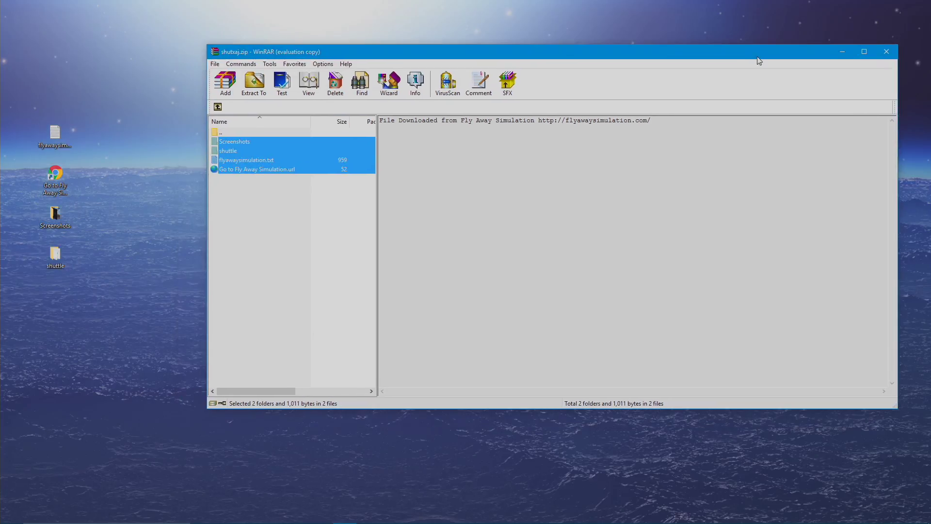
click(887, 52)
Step: Move the Screenshots and shuttle icons to the desktop's top centre
drag(98, 251, 34, 34)
click(76, 57)
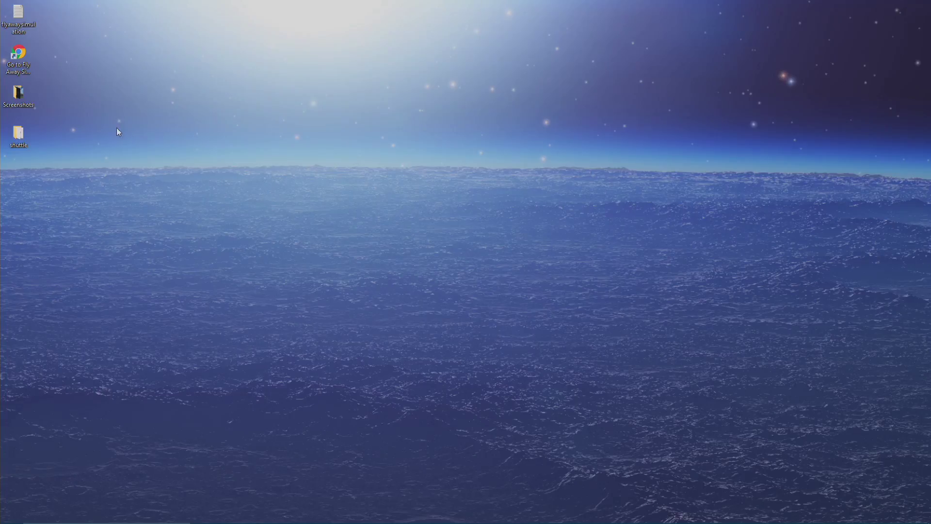
drag(79, 156, 7, 9)
drag(68, 104, 353, 66)
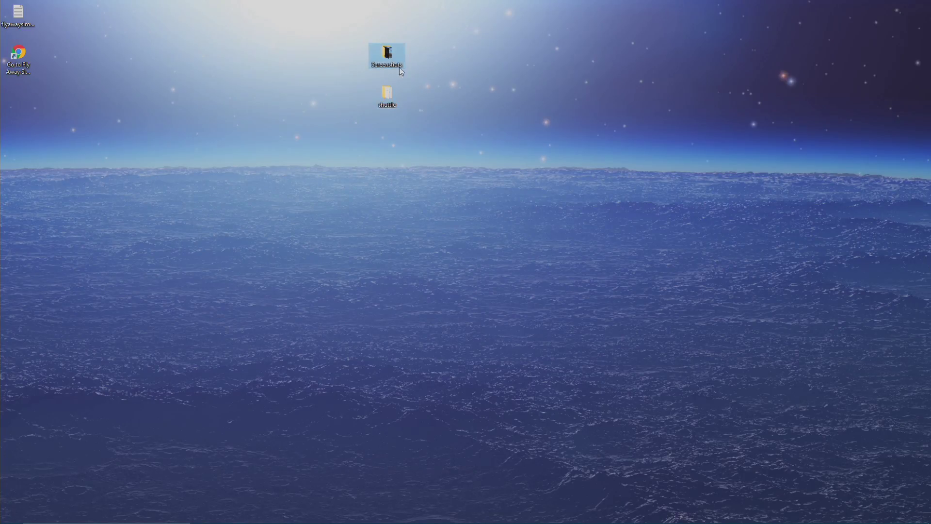
Step: Open the desktop shuttle folder and view its Aircraft.cfg in Notepad
double_click(393, 92)
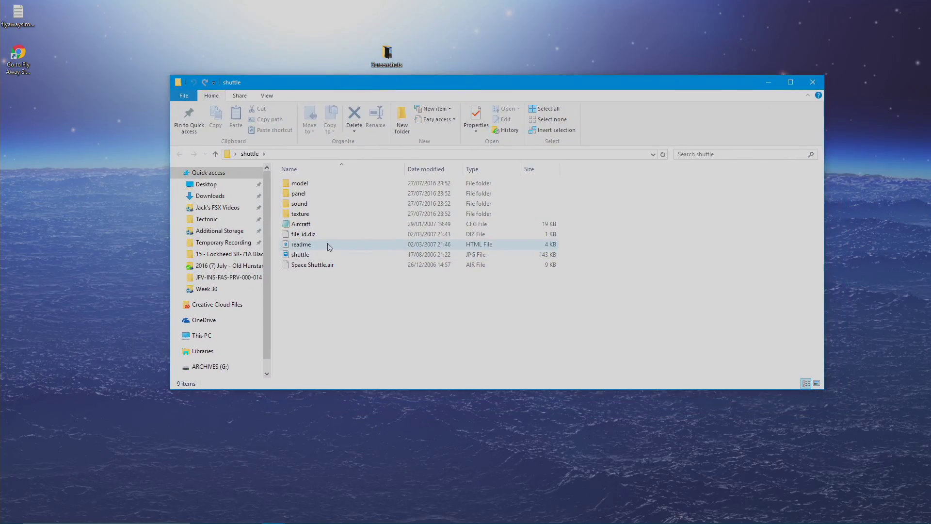
click(288, 244)
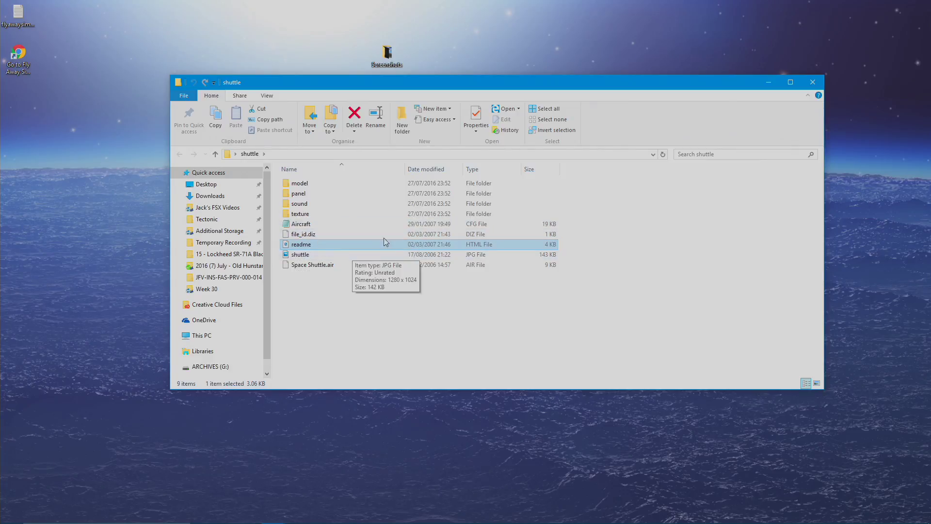
click(308, 225)
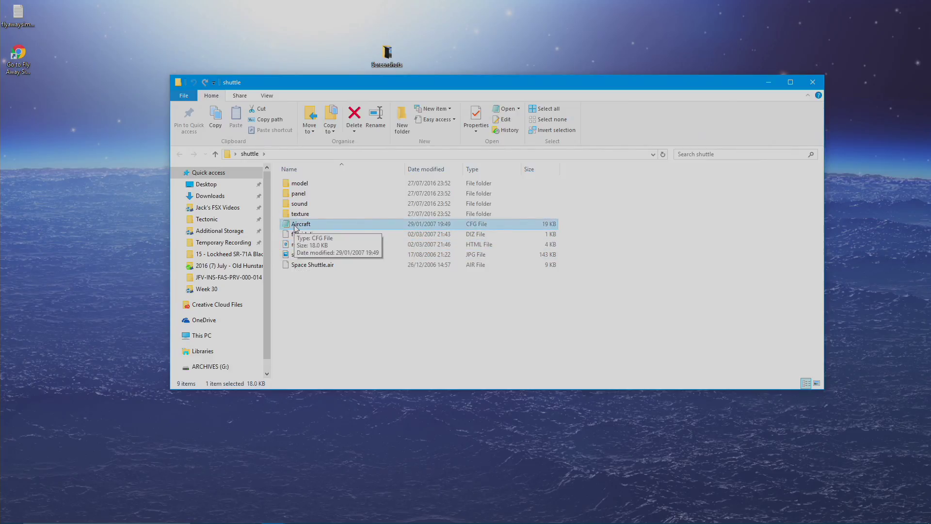
double_click(295, 226)
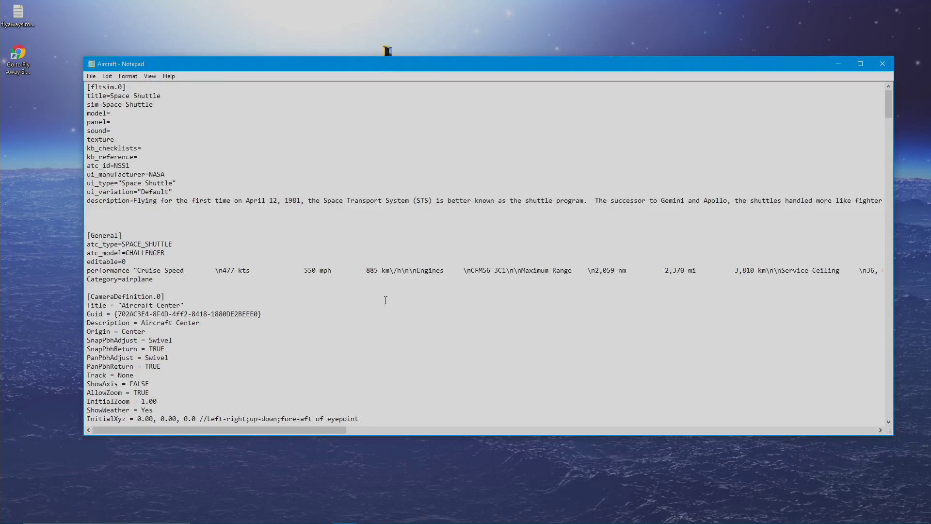
Step: Close Notepad, read the shuttle readme's Installation line in Edge, then close Edge
click(882, 65)
click(305, 245)
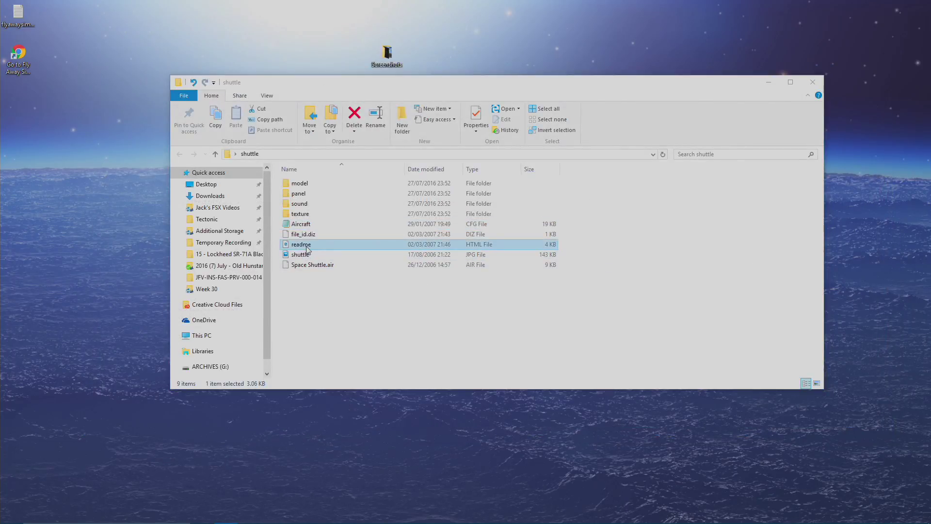
double_click(306, 246)
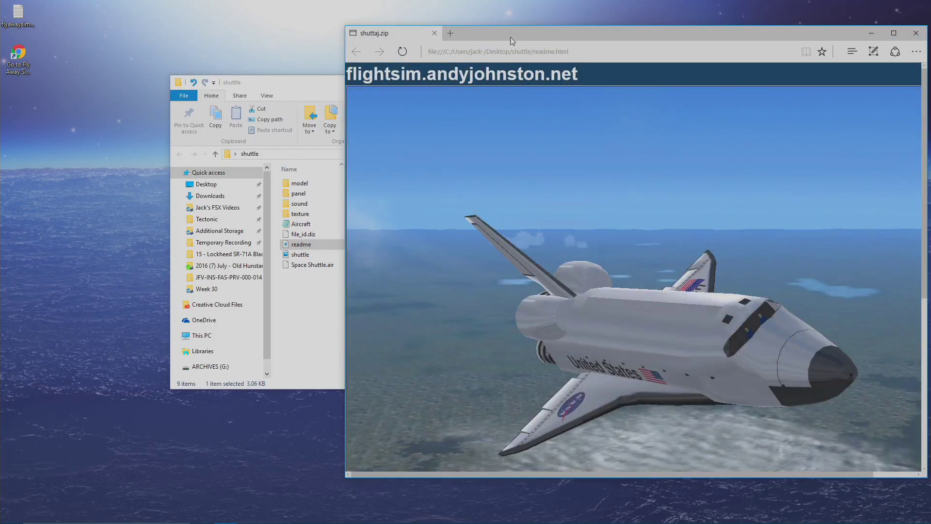
drag(510, 37, 379, 23)
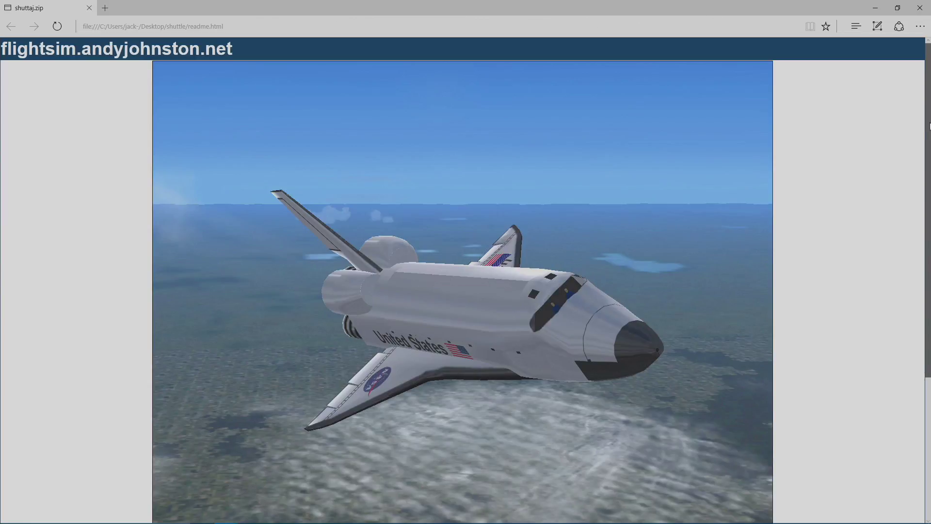
scroll(887, 299, down, 4)
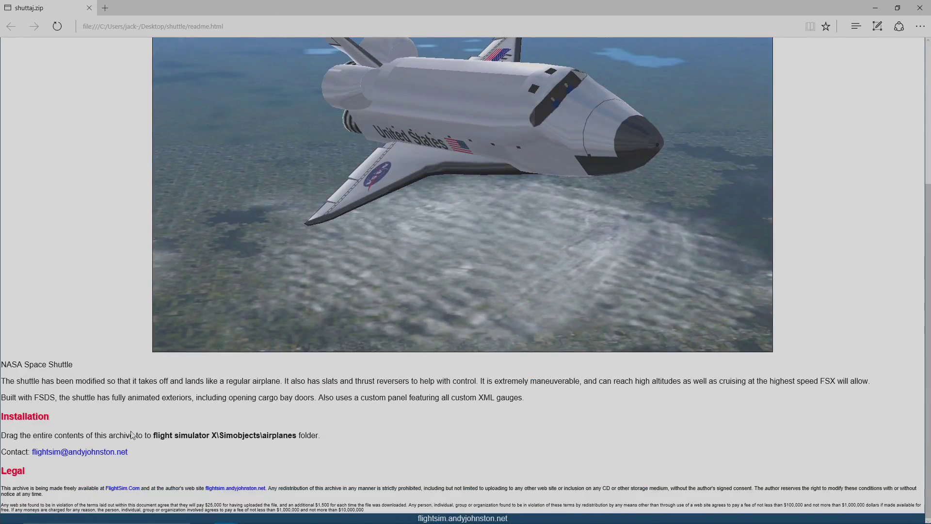
drag(7, 413, 276, 438)
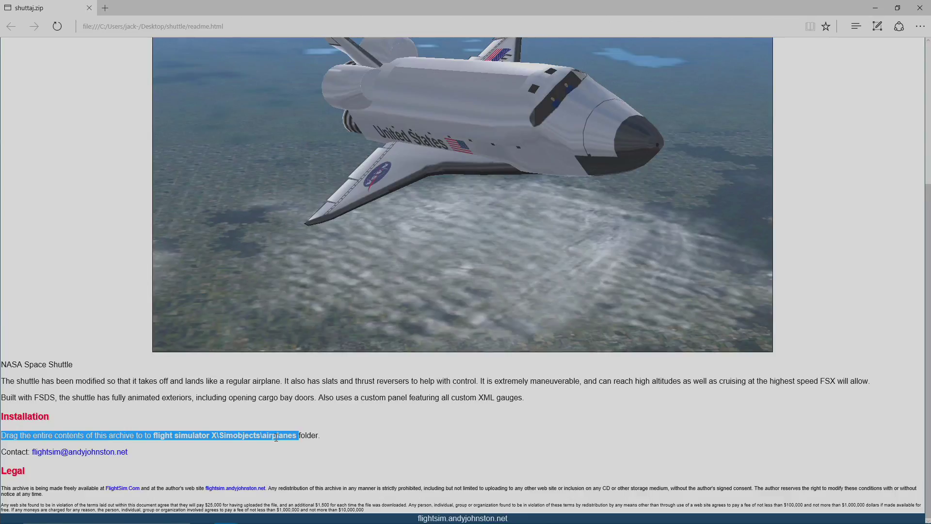
click(920, 8)
click(473, 336)
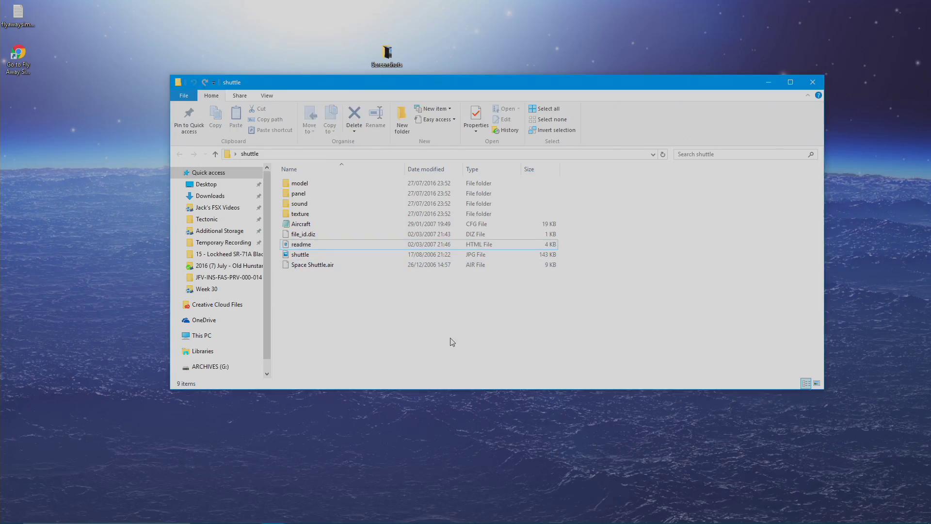
Step: Close the shuttle window and copy the desktop shuttle folder into Airplanes, making 107 items
click(250, 154)
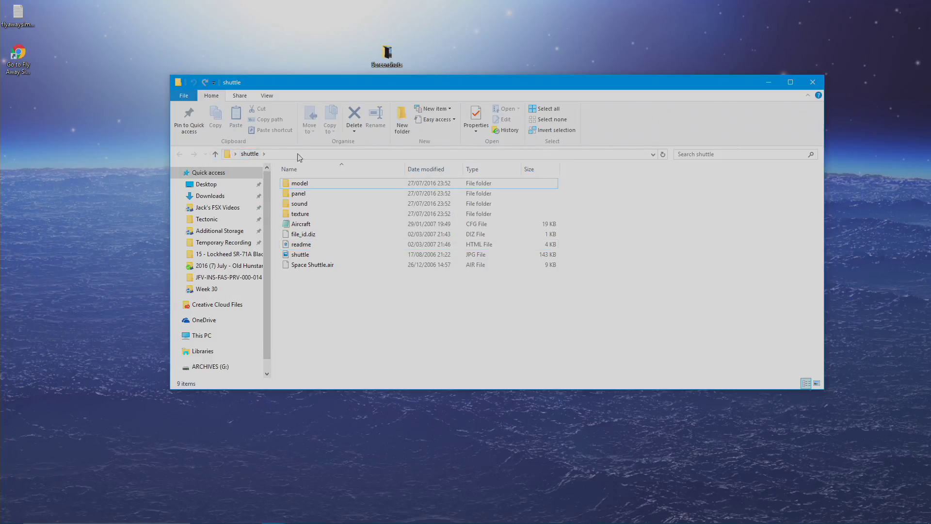
click(813, 82)
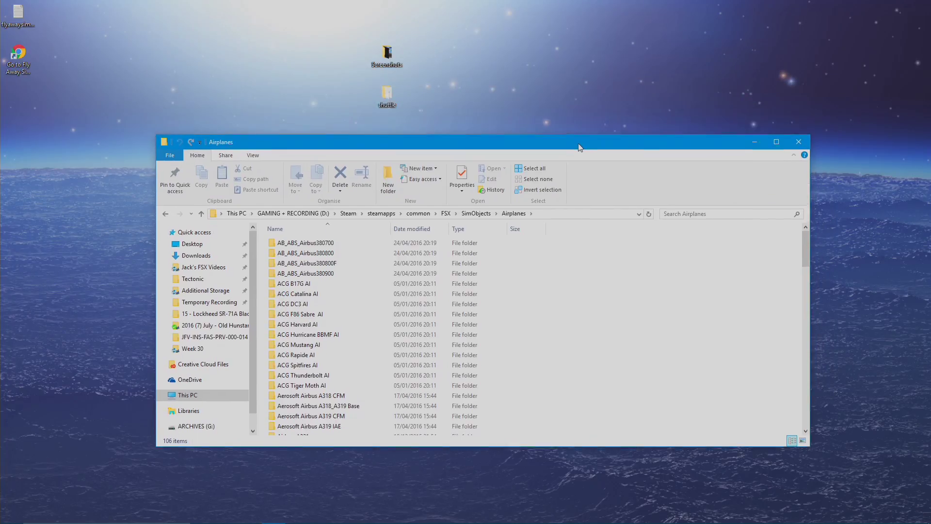
drag(579, 144, 578, 149)
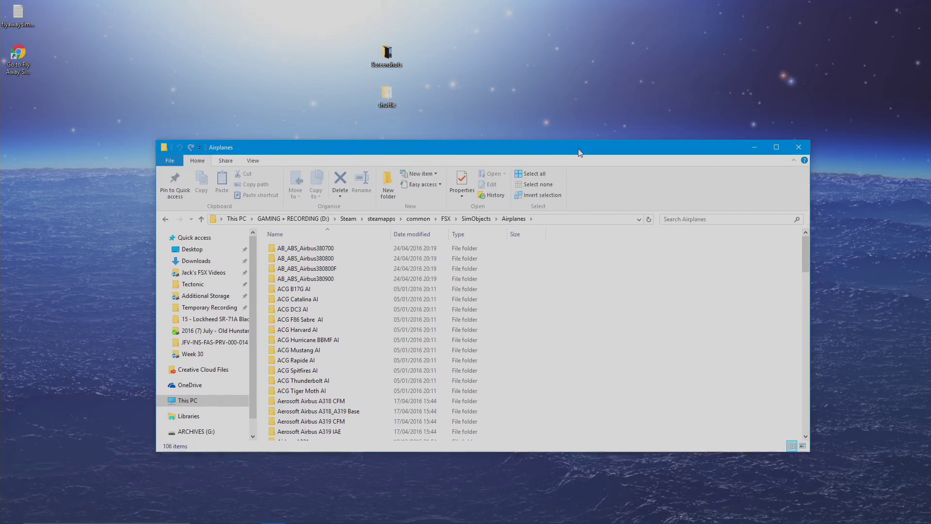
click(388, 106)
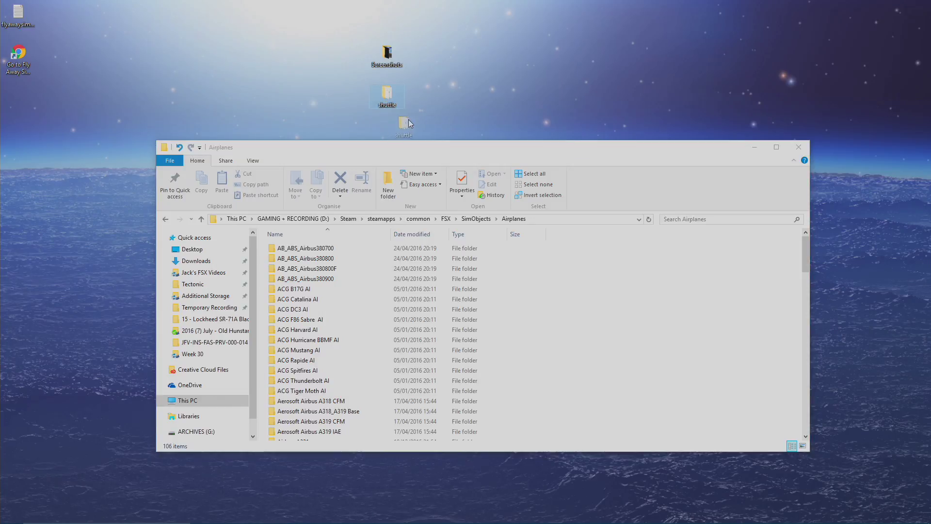
drag(416, 121, 619, 316)
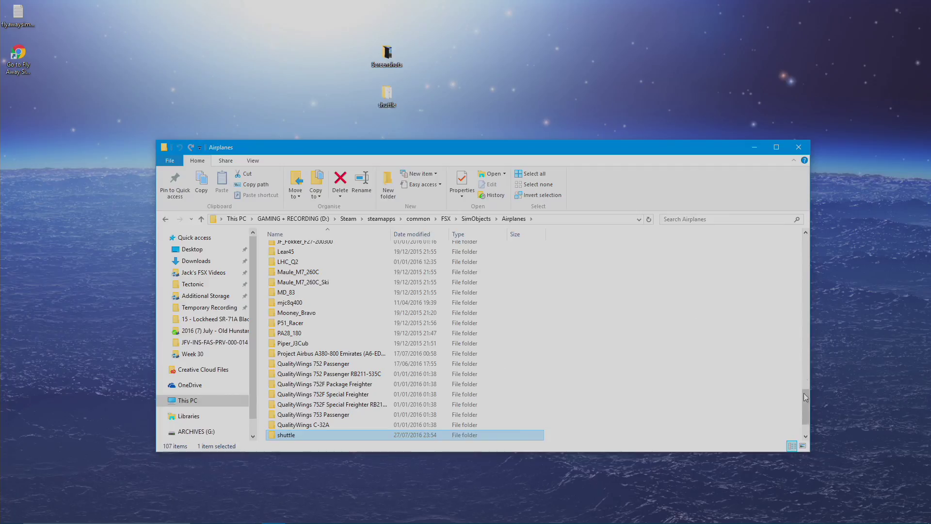
drag(807, 410, 809, 418)
click(756, 408)
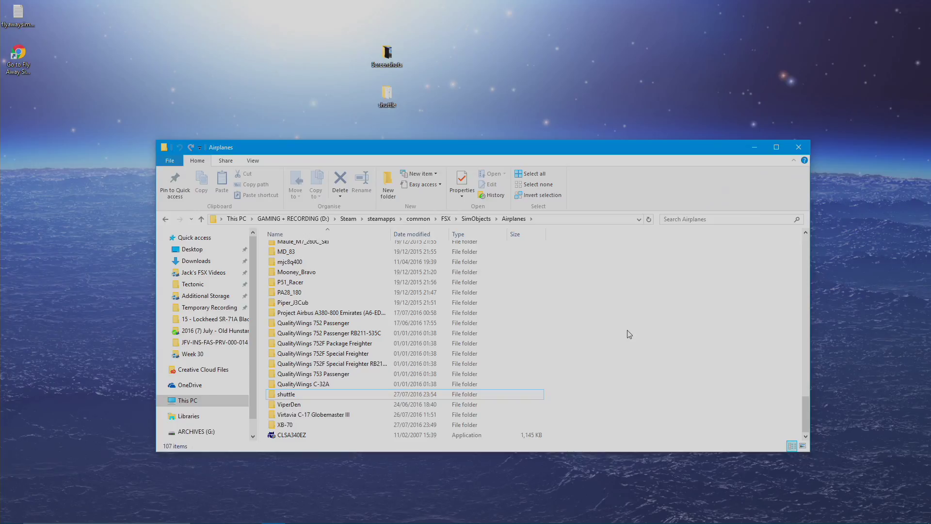
Step: Open the installed shuttle folder in a new window and select its eight texture images
double_click(382, 100)
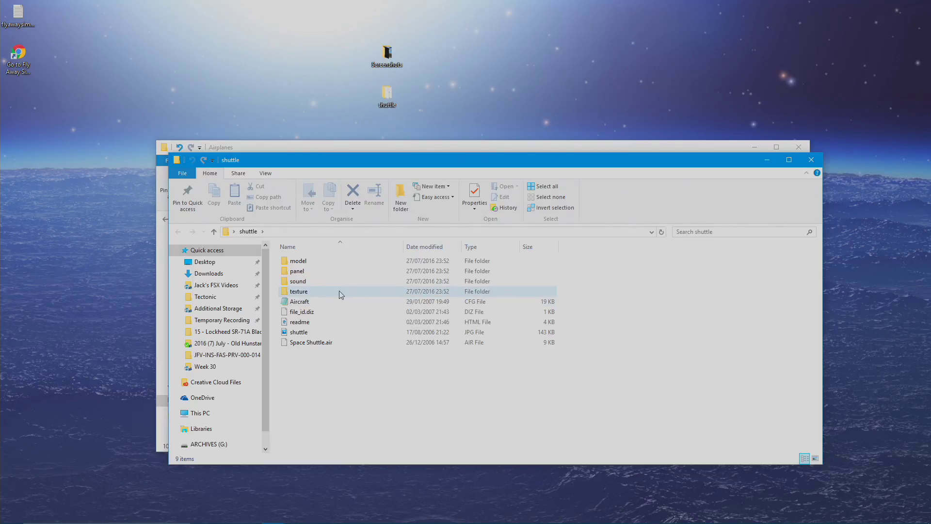
drag(416, 157, 482, 46)
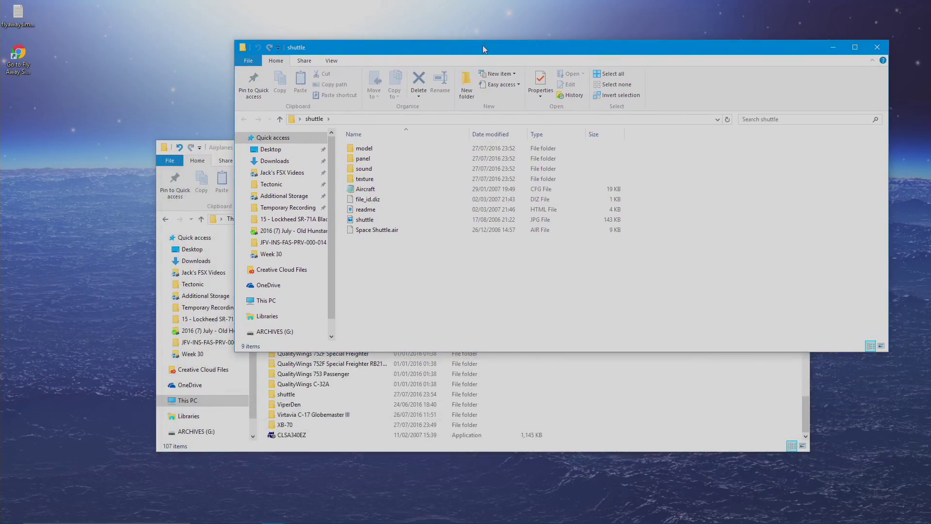
double_click(368, 182)
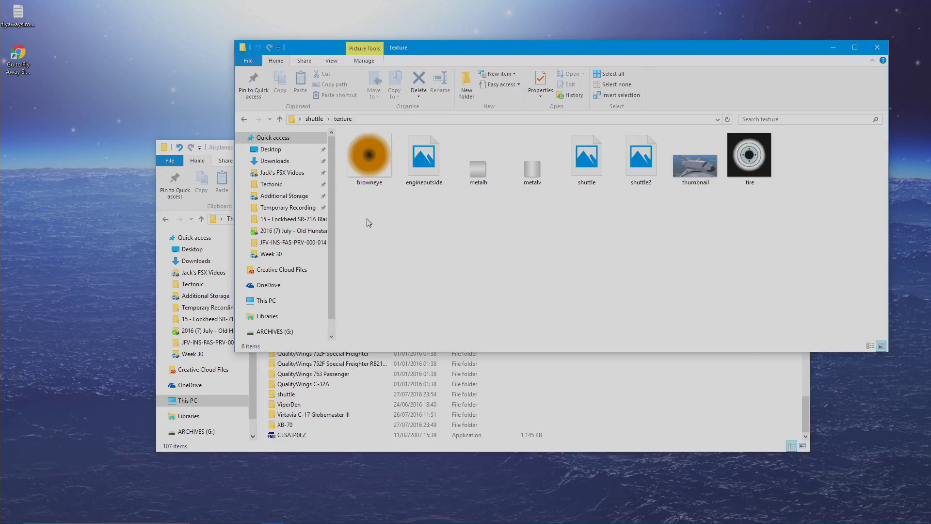
drag(356, 209, 820, 132)
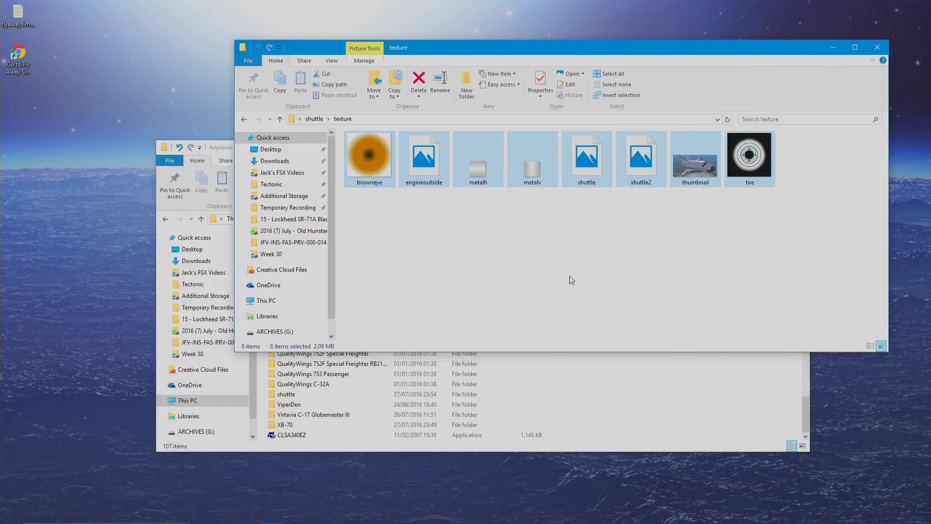
Step: In the Airplanes window, go up to the FSX root folder and browse its texture folder
click(227, 153)
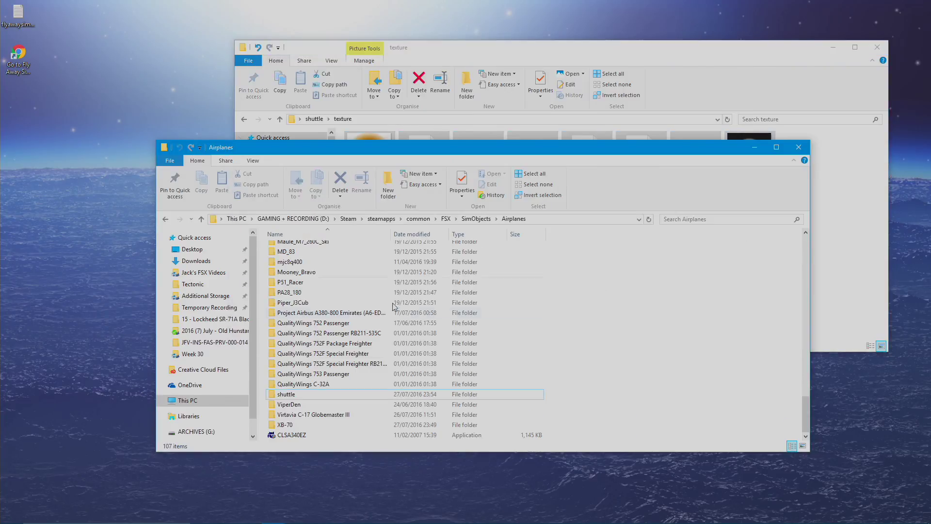
click(450, 222)
mouse_move(806, 272)
mouse_down()
mouse_move(805, 240)
mouse_move(805, 284)
mouse_move(805, 275)
mouse_up()
double_click(335, 388)
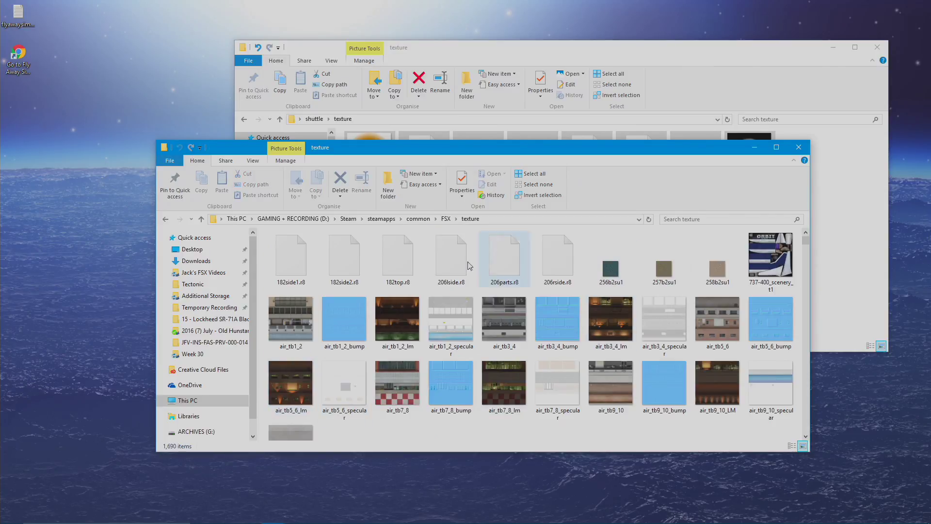
click(445, 218)
click(534, 56)
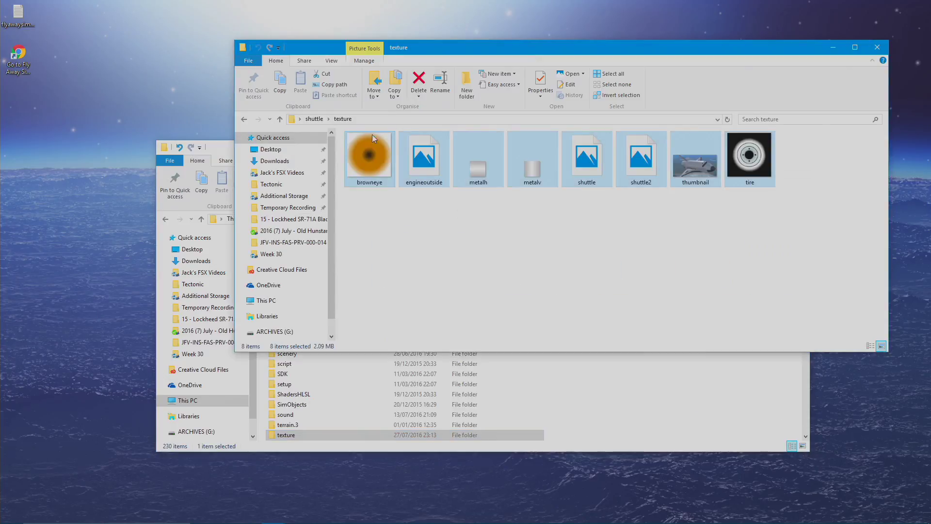
Step: Open the shuttle's sound folder and select all 82 audio files
click(314, 119)
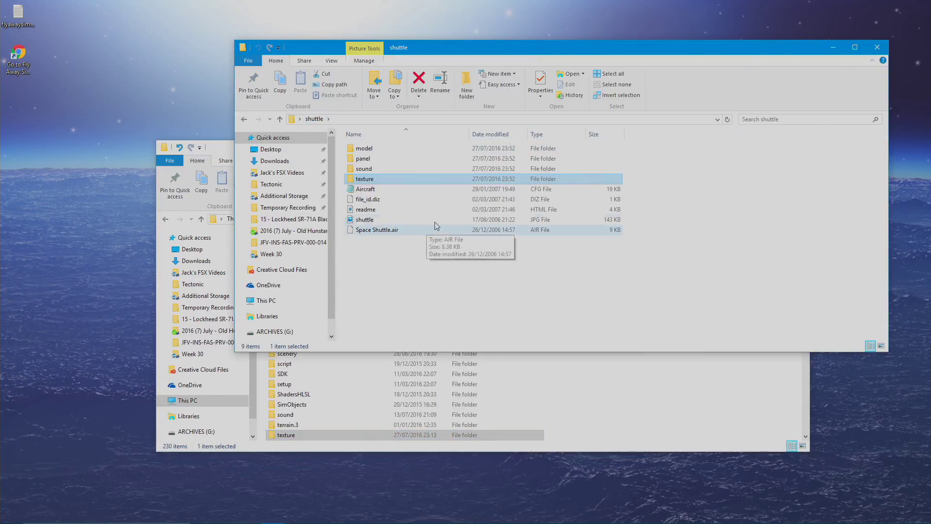
click(391, 171)
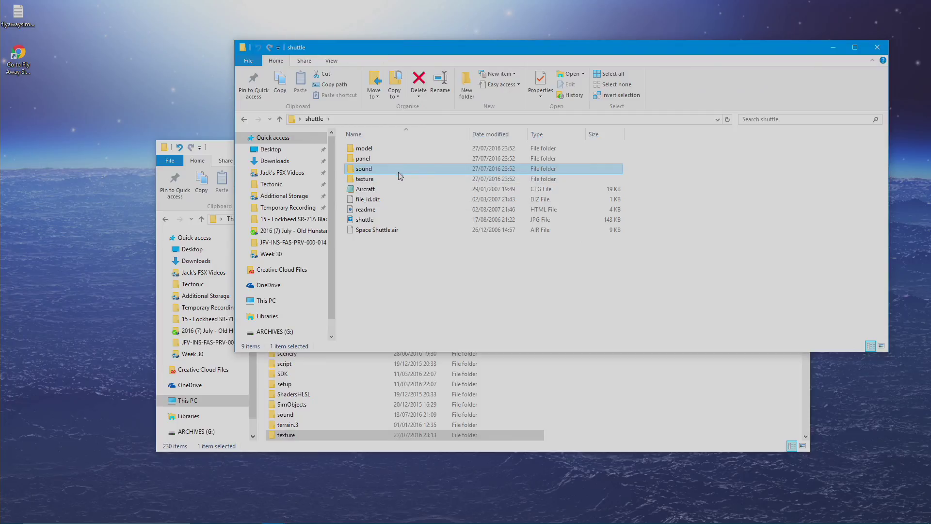
double_click(374, 172)
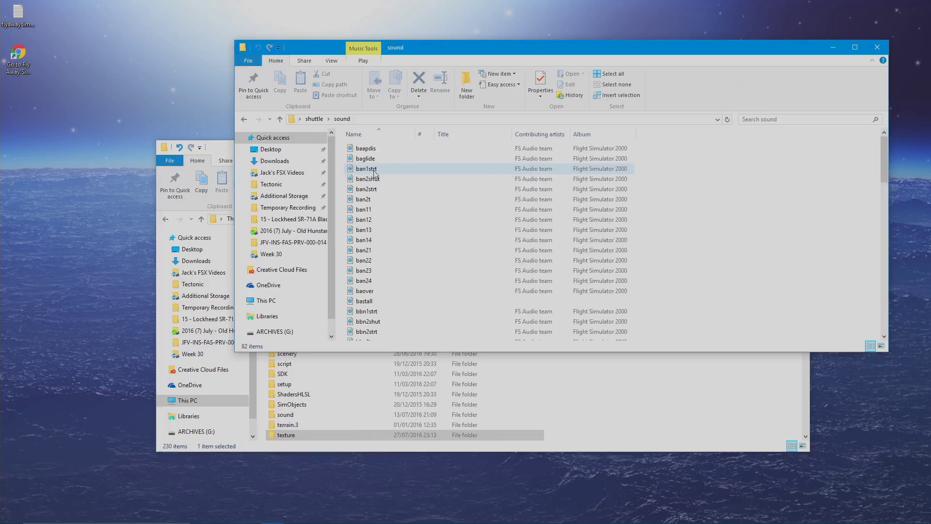
drag(719, 148, 517, 369)
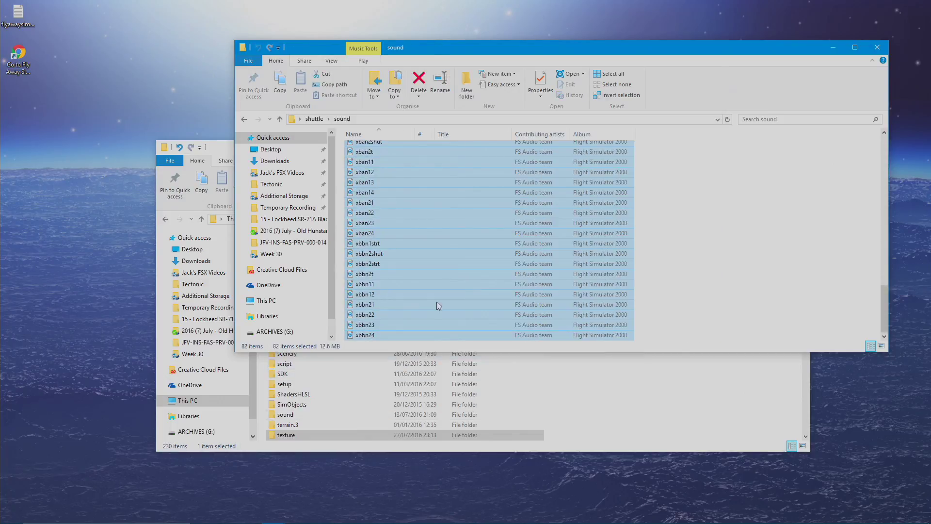
Step: Open FSX's main sound folder in the FSX root window
click(226, 144)
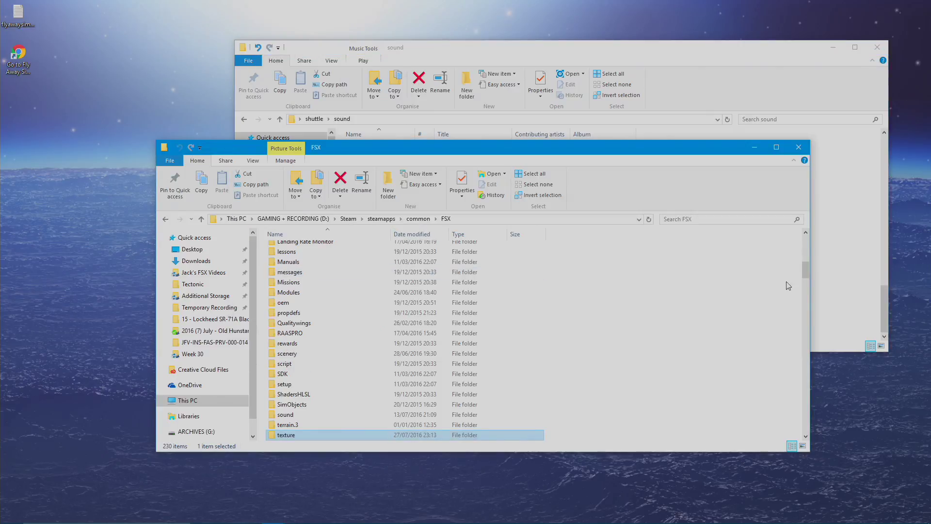
drag(806, 270, 805, 279)
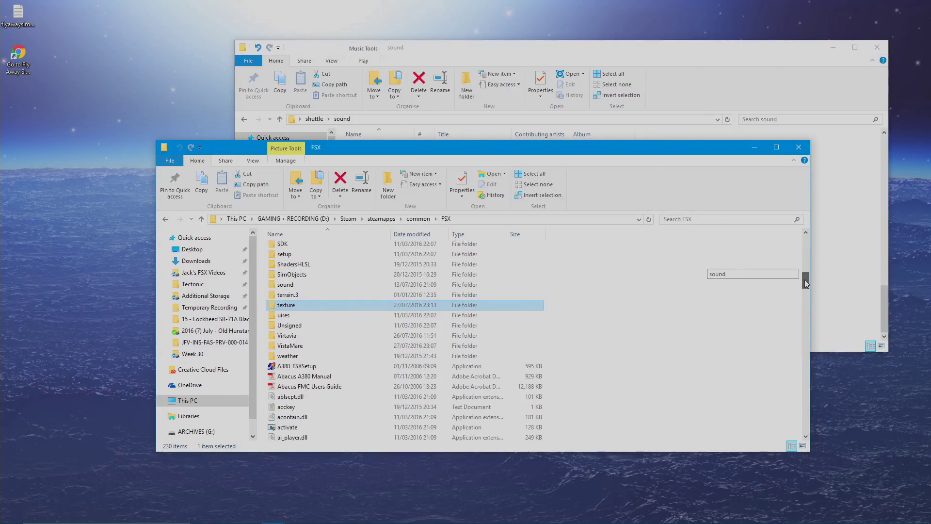
double_click(327, 285)
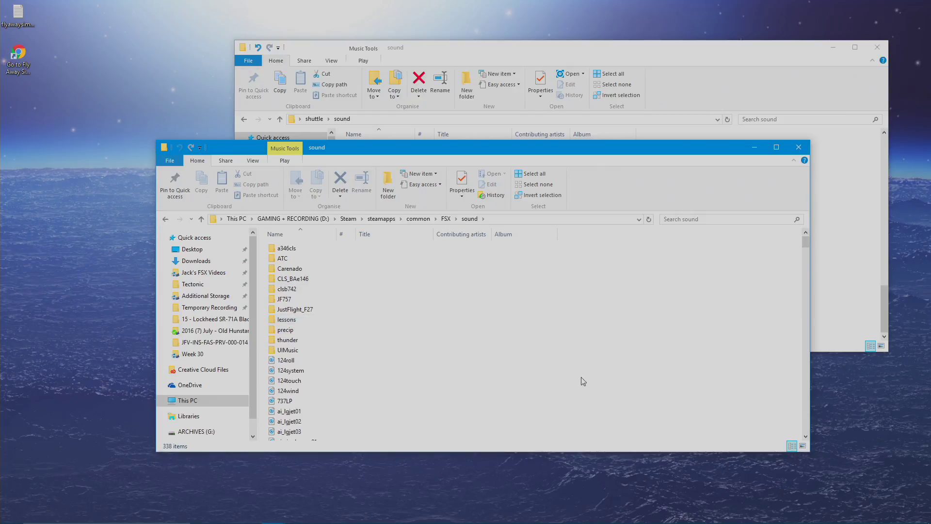
Step: Close both the FSX sound and shuttle sound folder windows
click(799, 148)
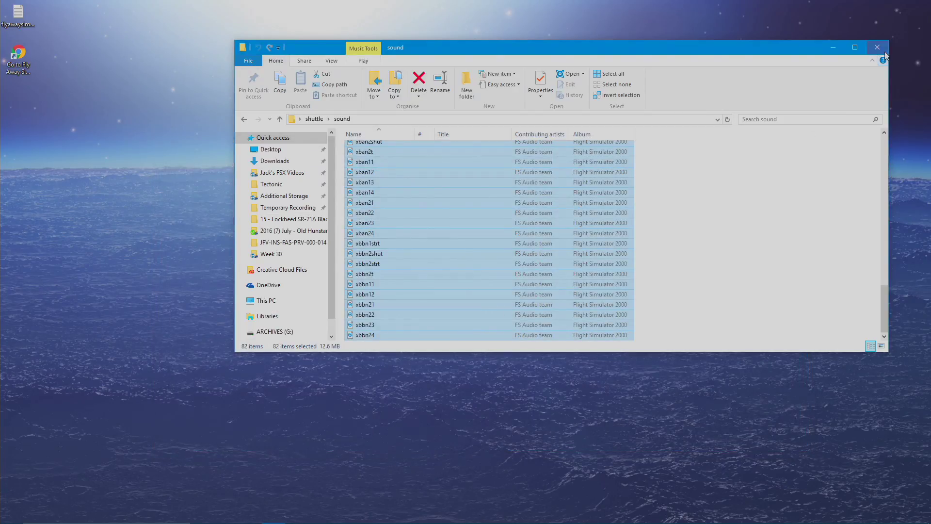
click(877, 47)
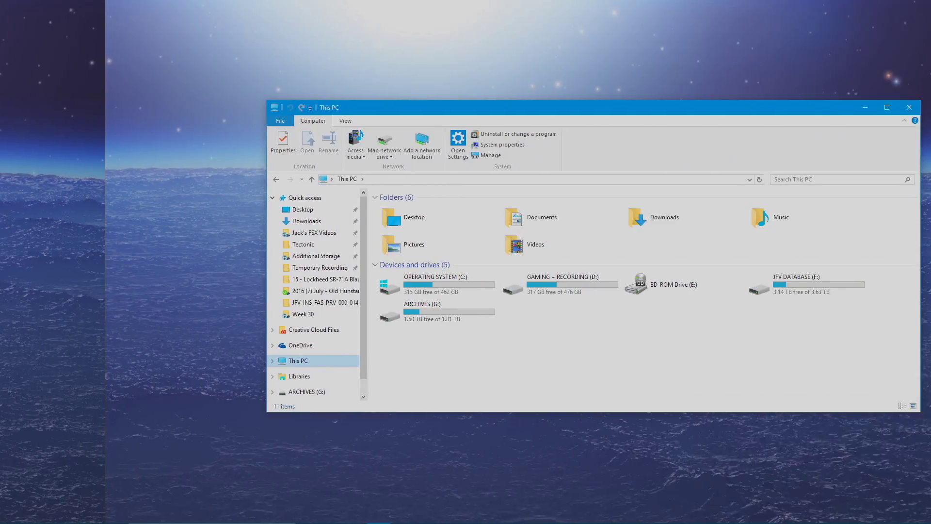